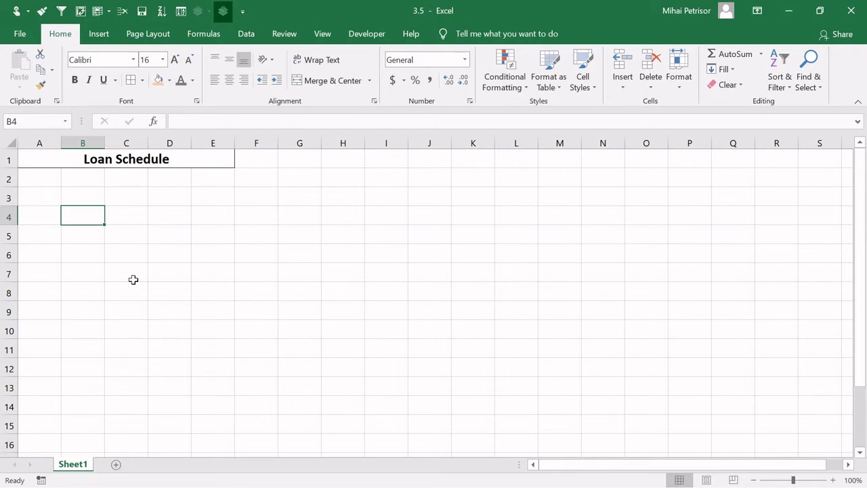
Enter the headers Period in A2 and Amount in B2, and fit column B to its content
click(48, 182)
text(Peiord)
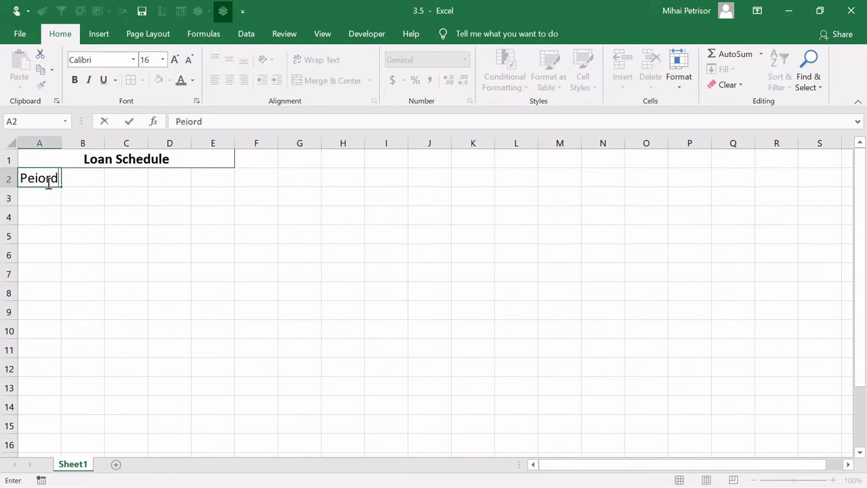
key(Tab)
click(46, 181)
text(Period)
key(Tab)
text(Amount)
key(Tab)
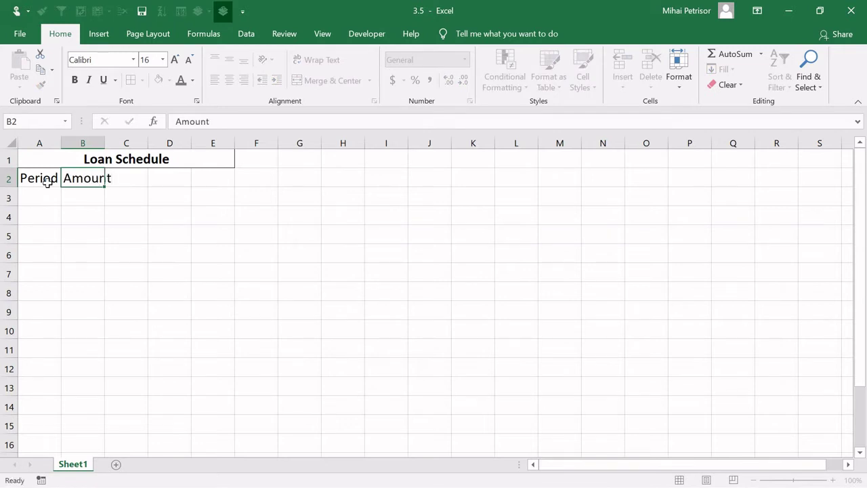
drag(59, 145, 59, 144)
double_click(105, 143)
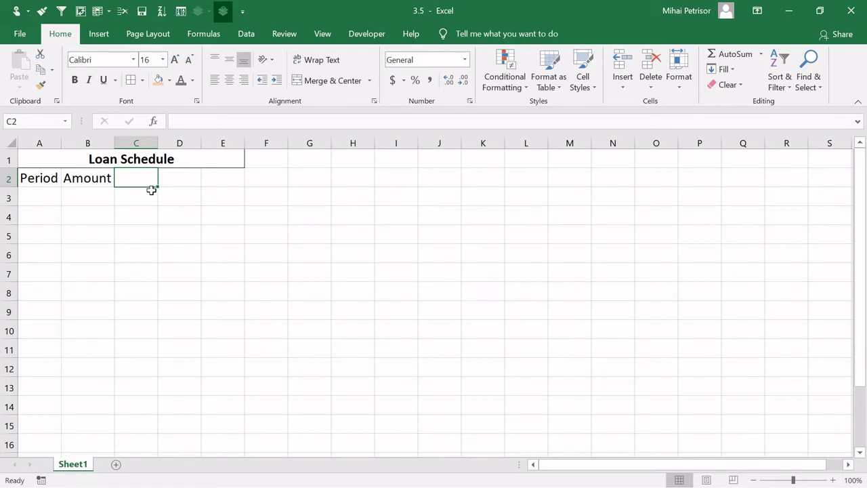
Enter the header Interest in cell C2
text(Inerest)
key(BackSpace)
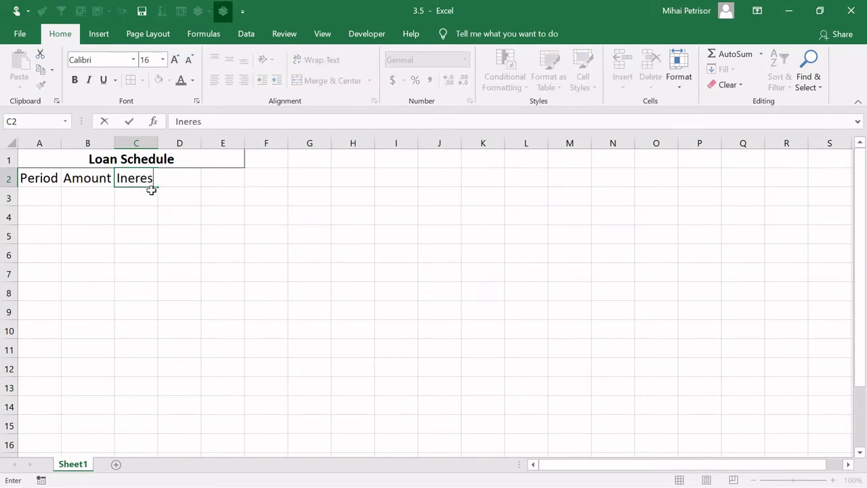
key(BackSpace)
key(BackSpace)
key(BackSpace)
key(BackSpace)
text(terest)
key(Tab)
Enter the headers Main Debt in D2 and Remaining Amount in E2
text(Main)
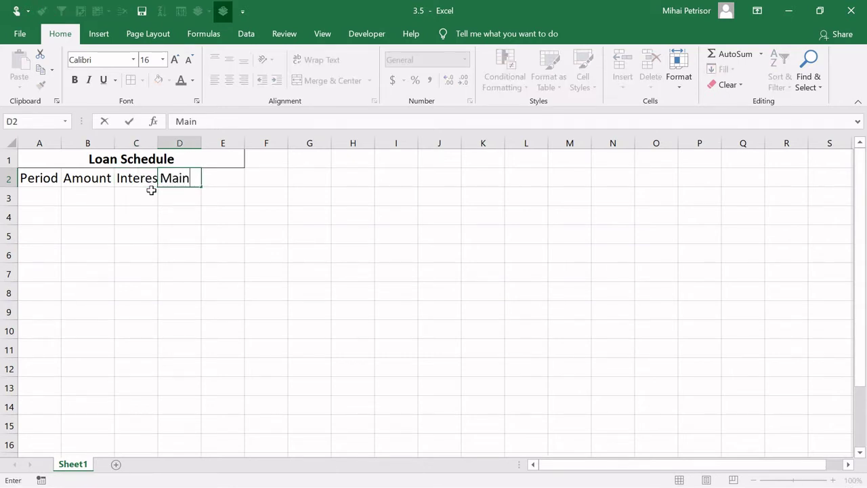
text( Debt)
key(Tab)
text(Remainin)
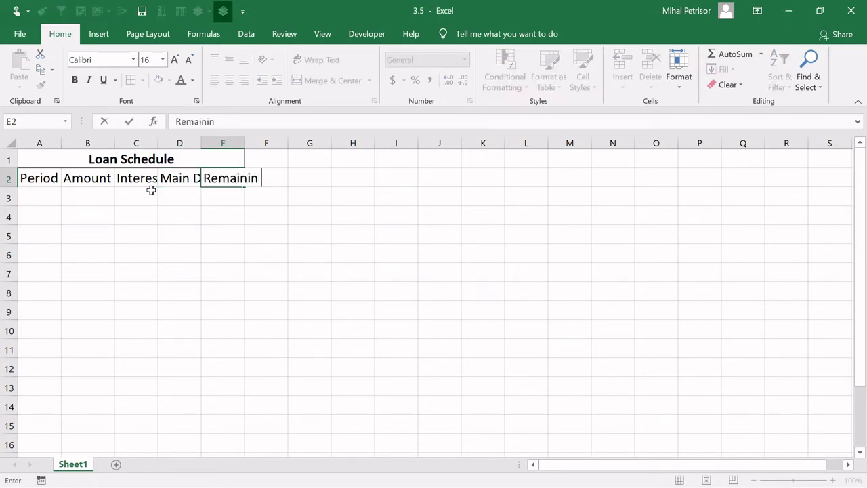
text(g Amo)
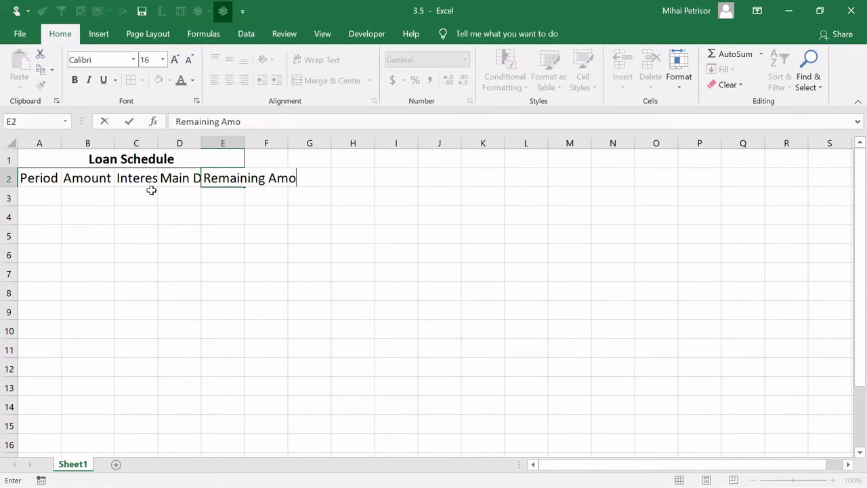
text(unt)
click(151, 190)
Fit all column widths on the sheet to their contents
click(15, 145)
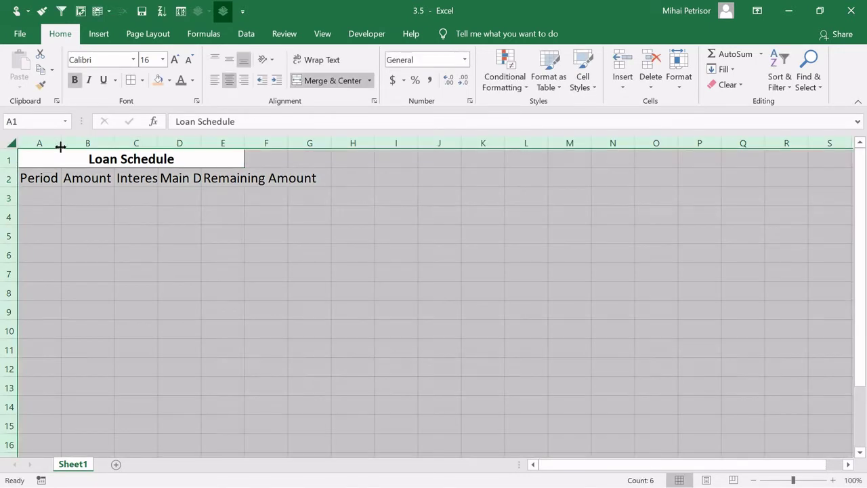
double_click(61, 142)
click(145, 253)
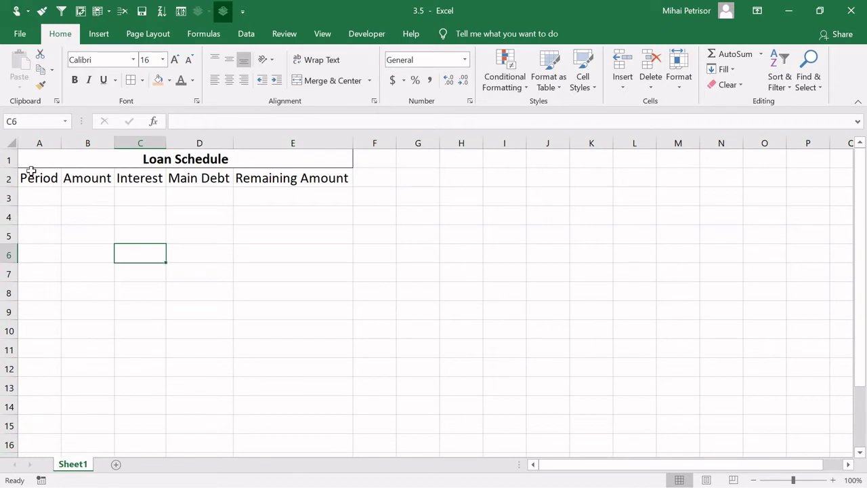
mouse_move(43, 178)
mouse_down()
mouse_move(269, 178)
mouse_move(64, 176)
mouse_move(46, 184)
mouse_up()
click(49, 195)
click(91, 177)
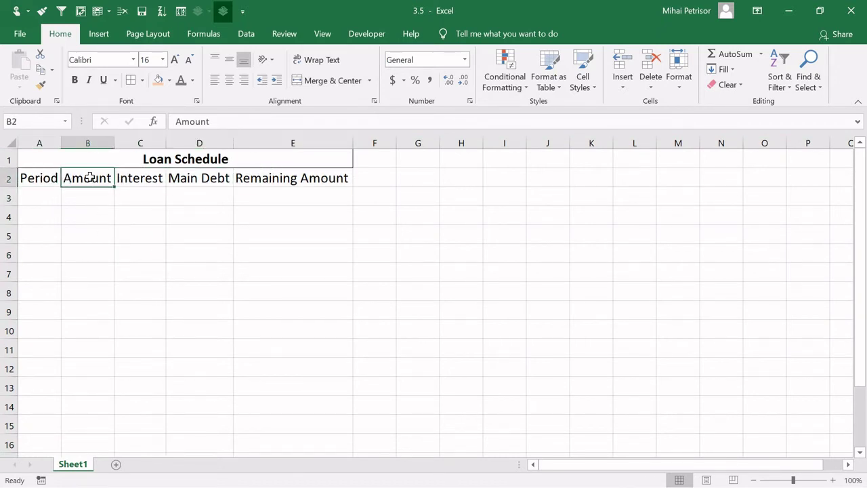
click(95, 195)
click(52, 194)
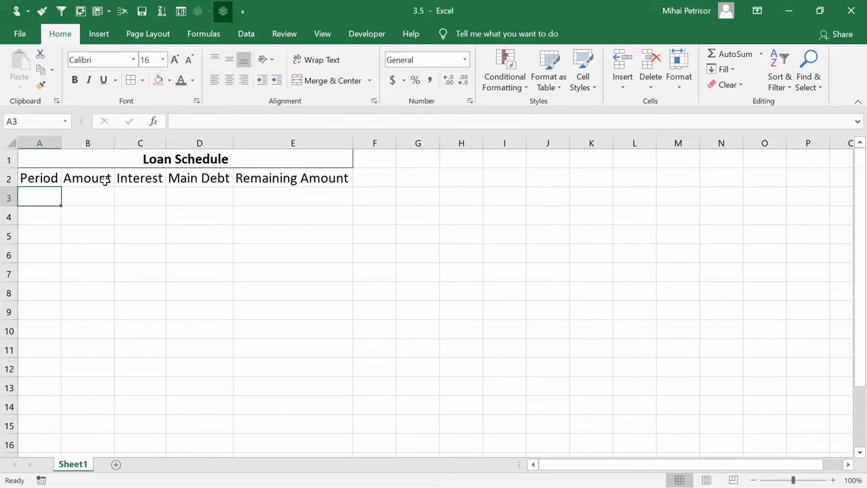
drag(142, 184, 258, 180)
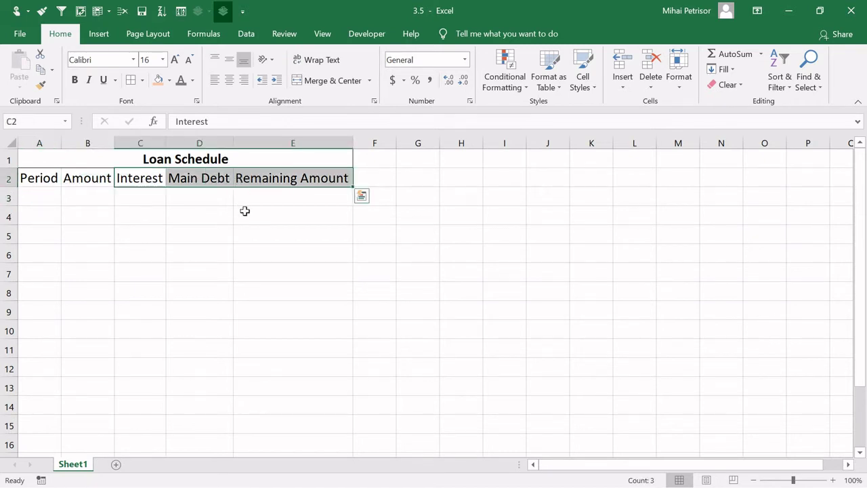
click(100, 178)
click(157, 197)
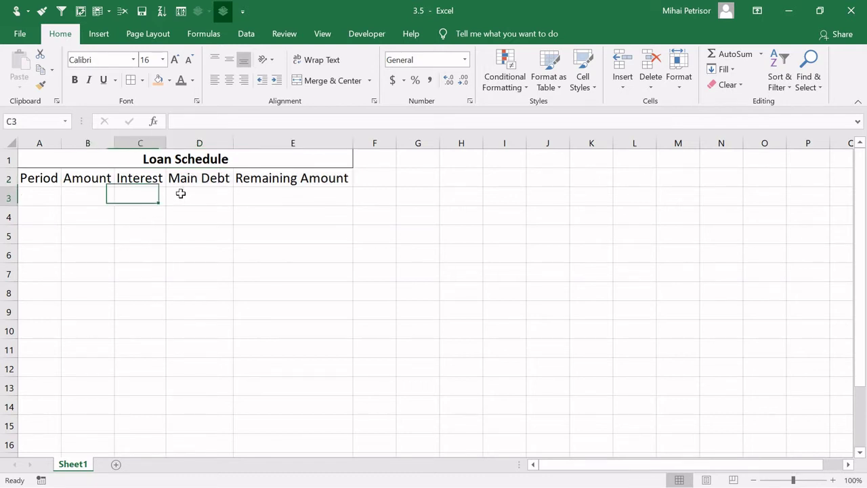
drag(181, 194, 287, 194)
click(86, 196)
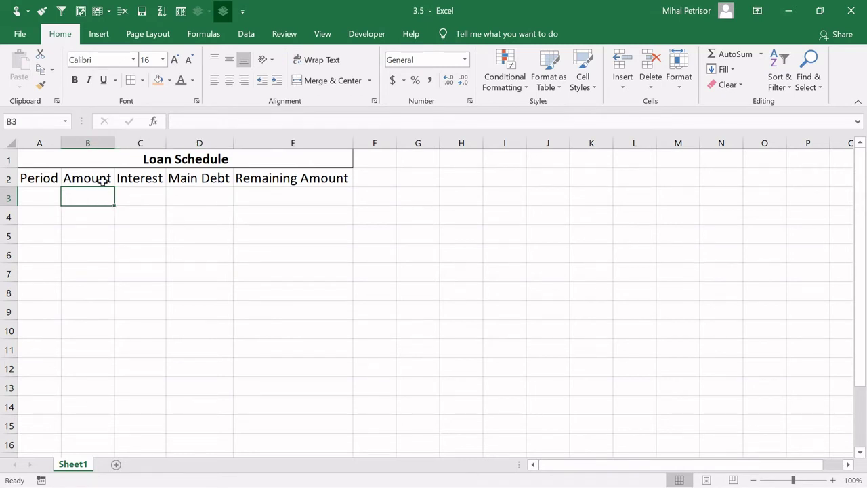
drag(149, 176, 284, 176)
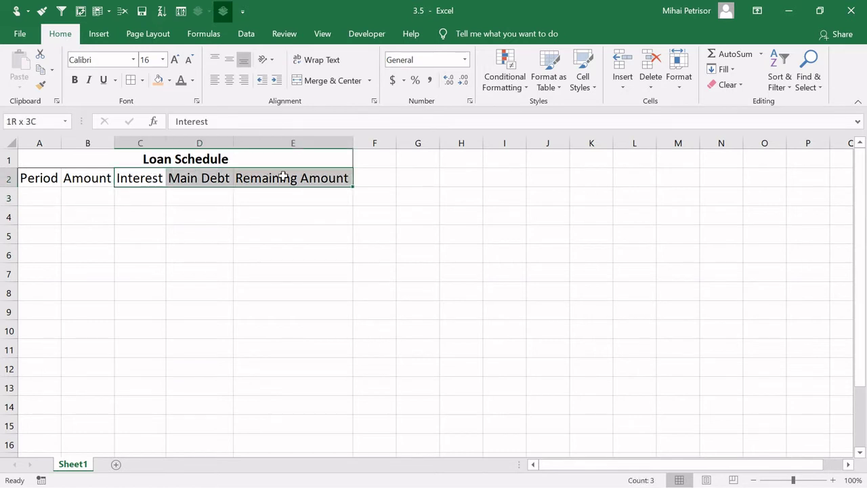
click(205, 215)
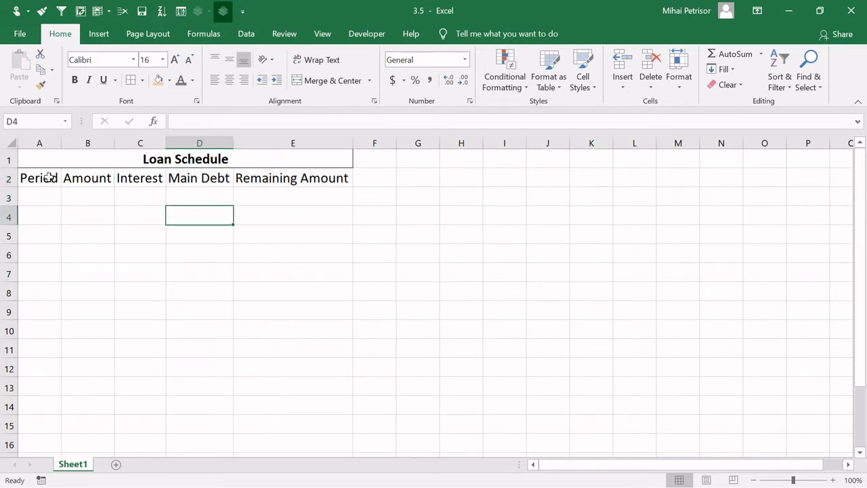
click(49, 177)
drag(46, 177, 289, 181)
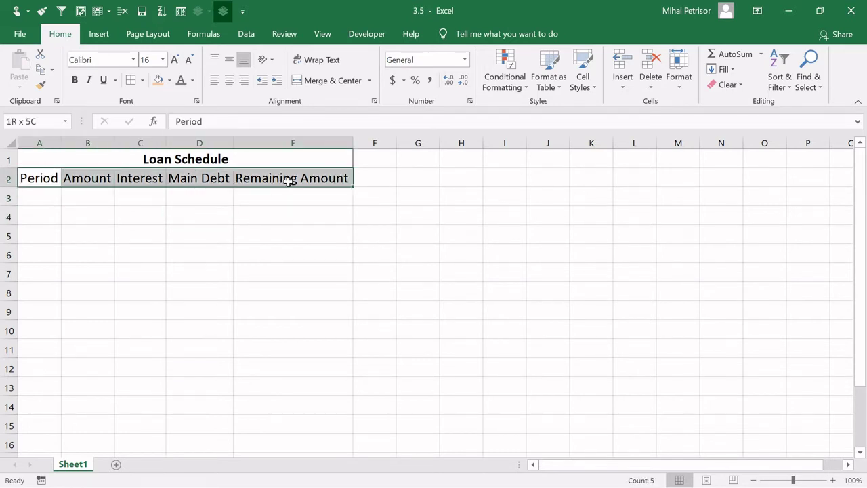
Hide the gridlines on the worksheet
click(11, 144)
click(317, 34)
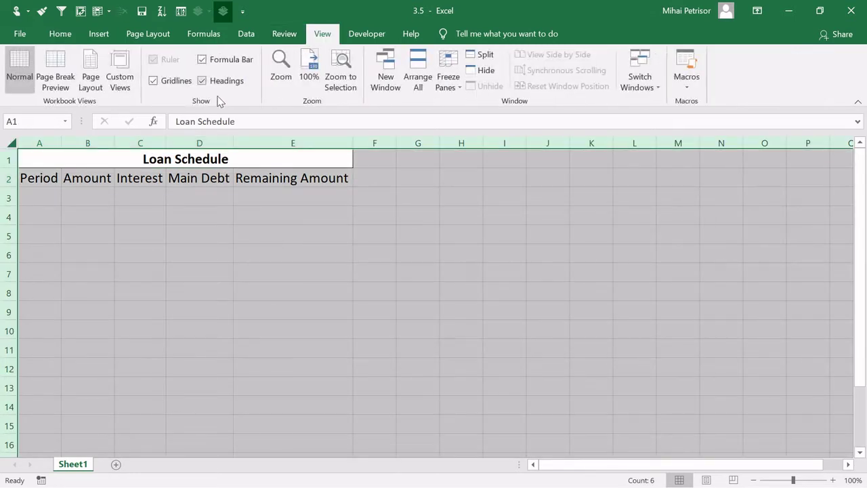
click(172, 81)
click(142, 235)
Apply borders around every header cell in A2:E2
drag(39, 180, 299, 178)
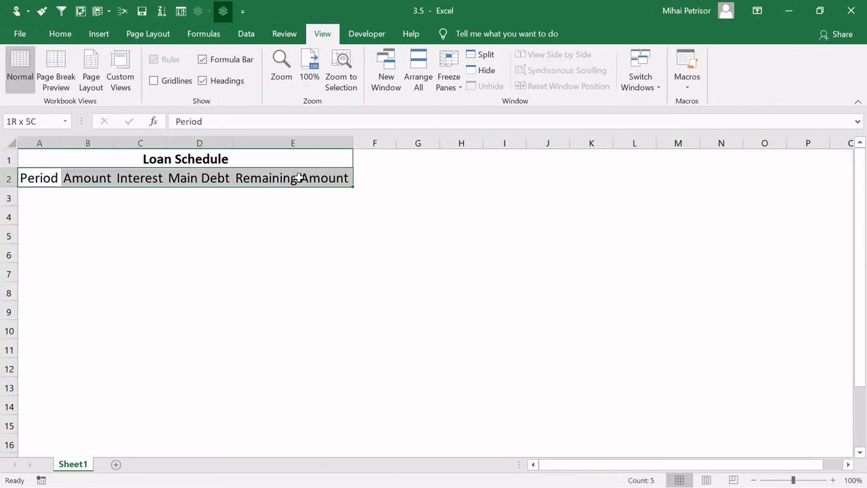
click(63, 36)
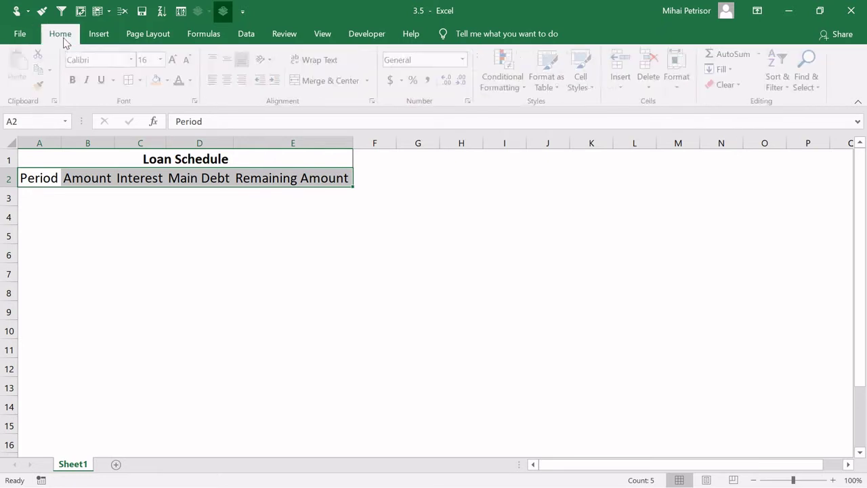
click(130, 80)
click(196, 253)
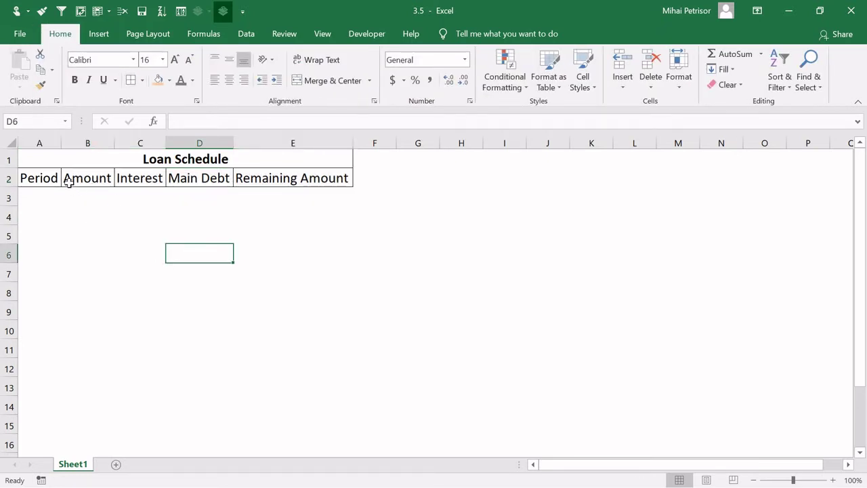
Format the headers in A2:E2 with font size 14, dark blue font color and bold
drag(47, 178, 316, 188)
click(189, 60)
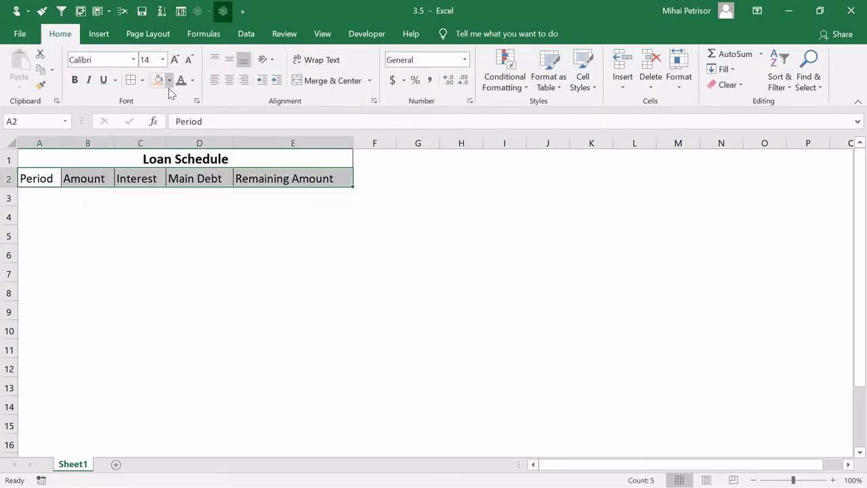
click(192, 80)
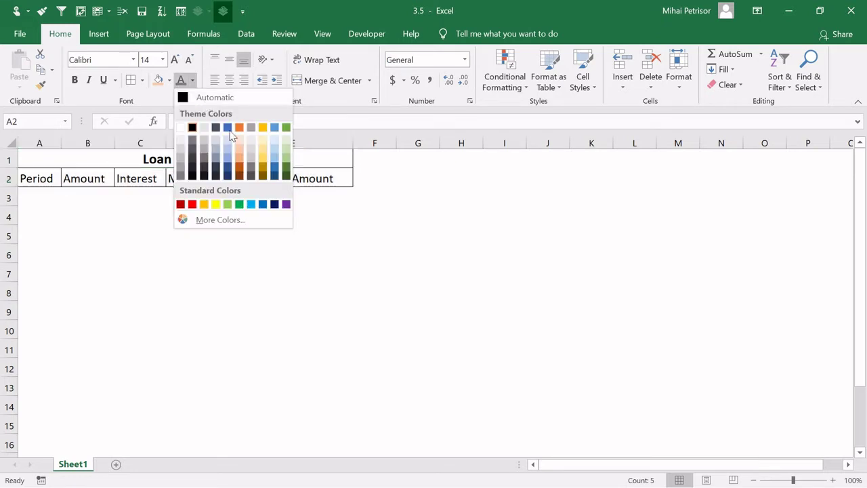
click(275, 178)
click(74, 80)
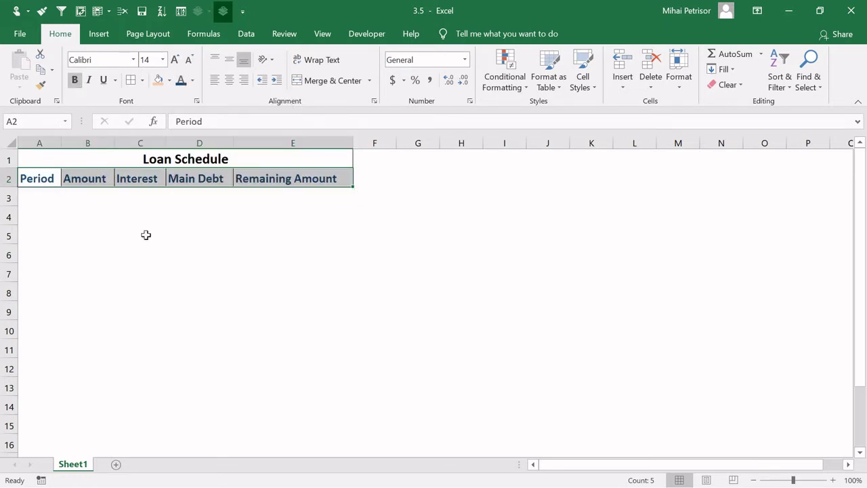
click(144, 234)
Give the Loan Schedule title a light blue font color and a dark blue fill
click(188, 164)
click(192, 80)
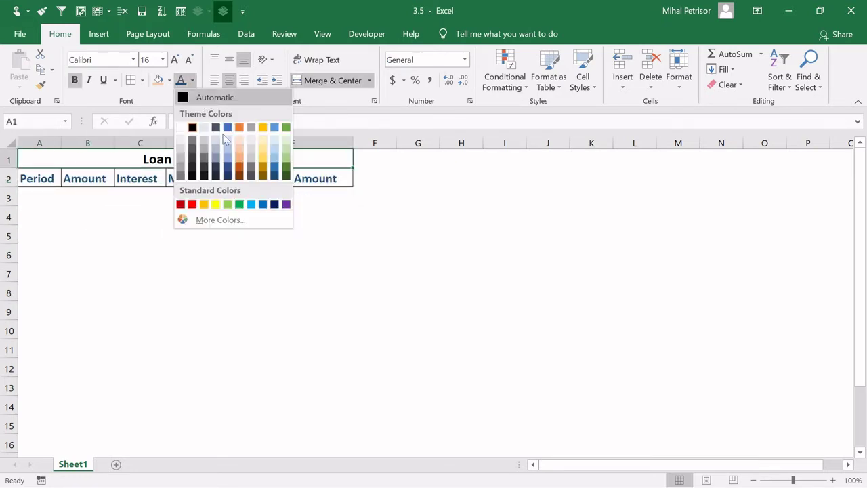
click(275, 147)
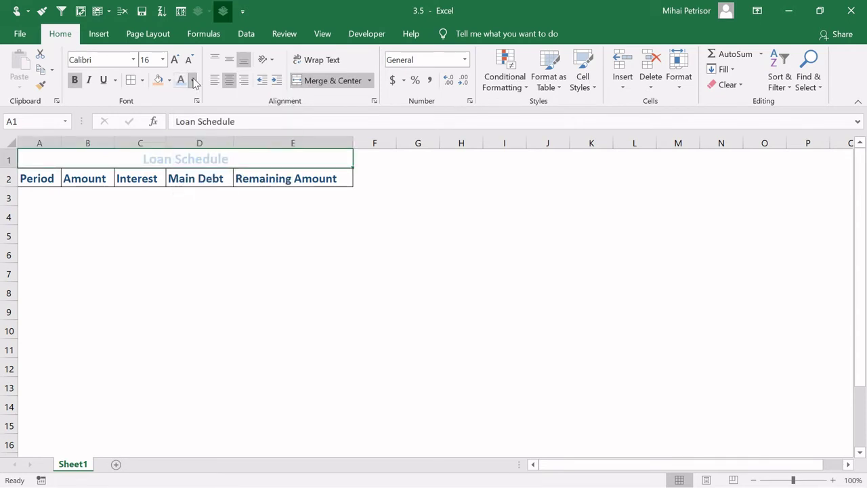
click(192, 80)
click(169, 80)
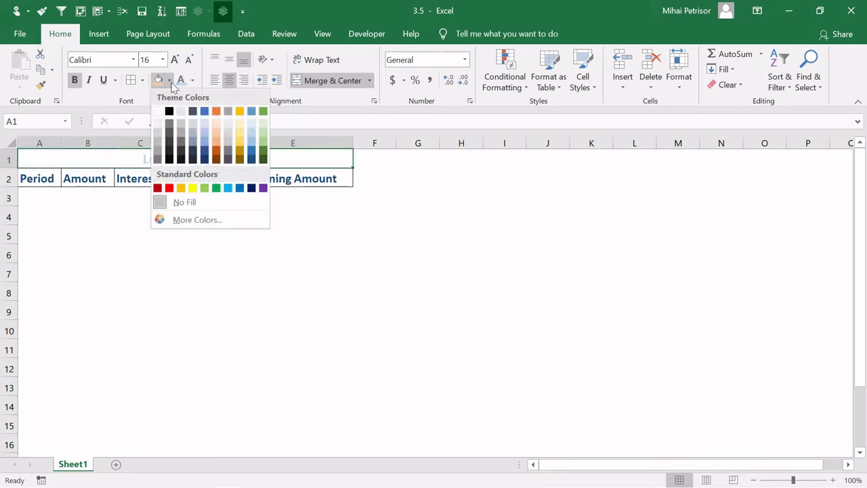
click(204, 151)
click(201, 271)
click(90, 213)
click(51, 183)
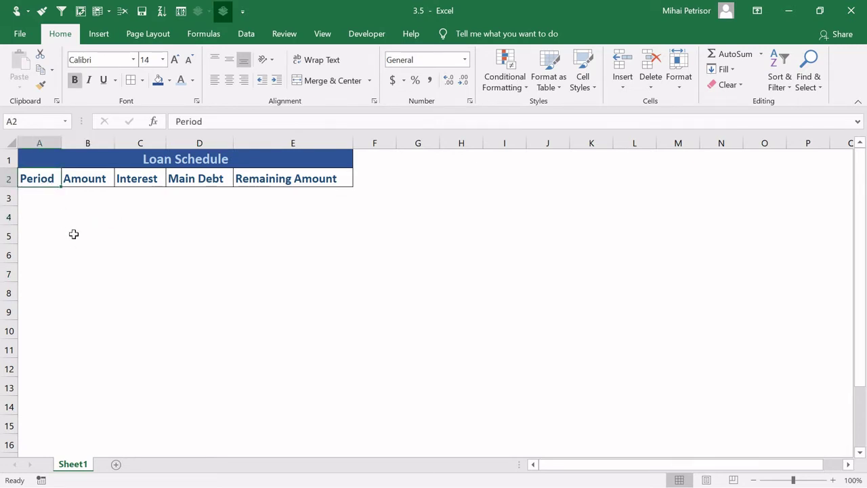
click(426, 233)
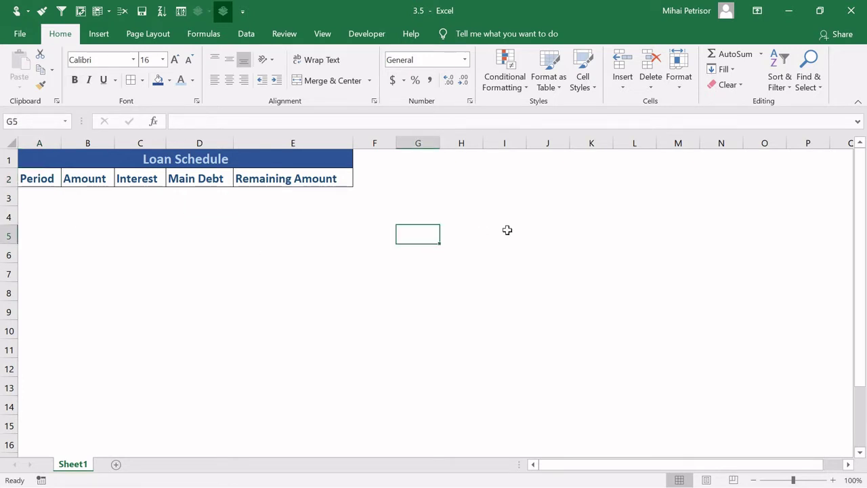
click(506, 157)
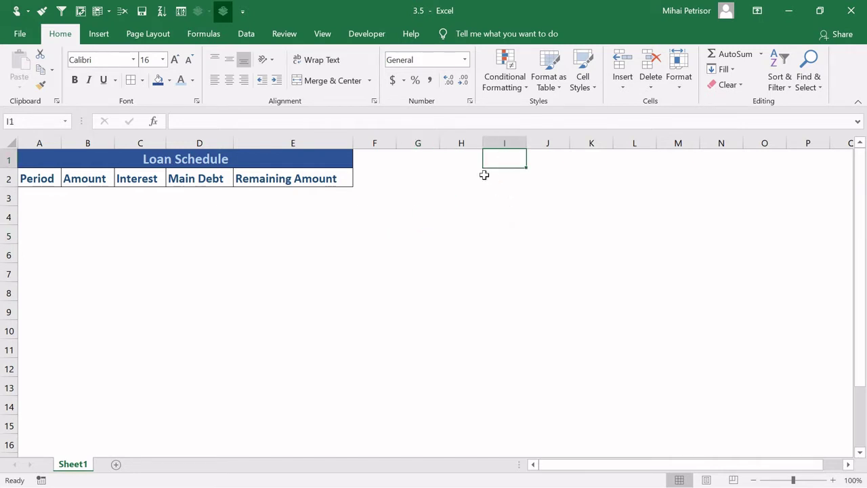
click(469, 159)
click(430, 159)
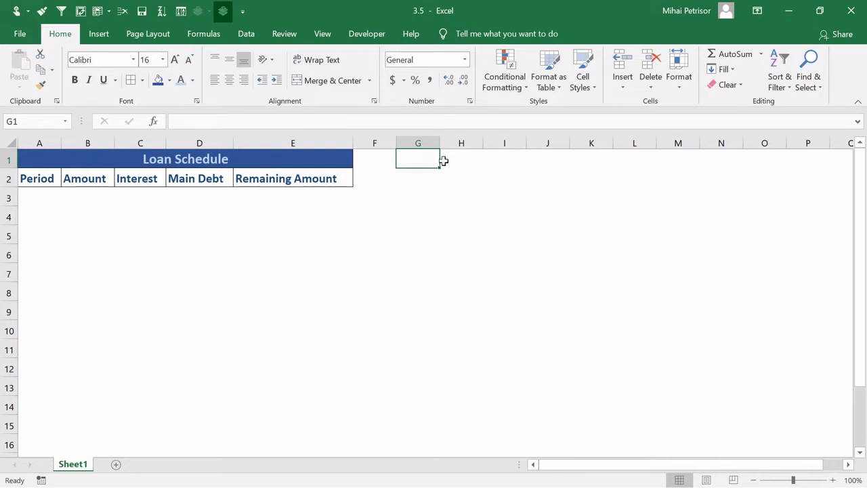
key(Down)
key(Down)
Widen column G and select cell G1
drag(438, 147, 469, 147)
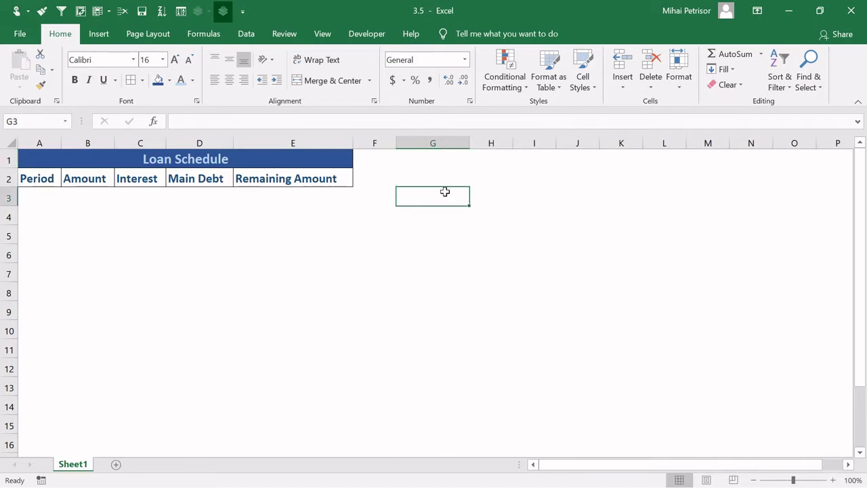
click(435, 171)
click(436, 158)
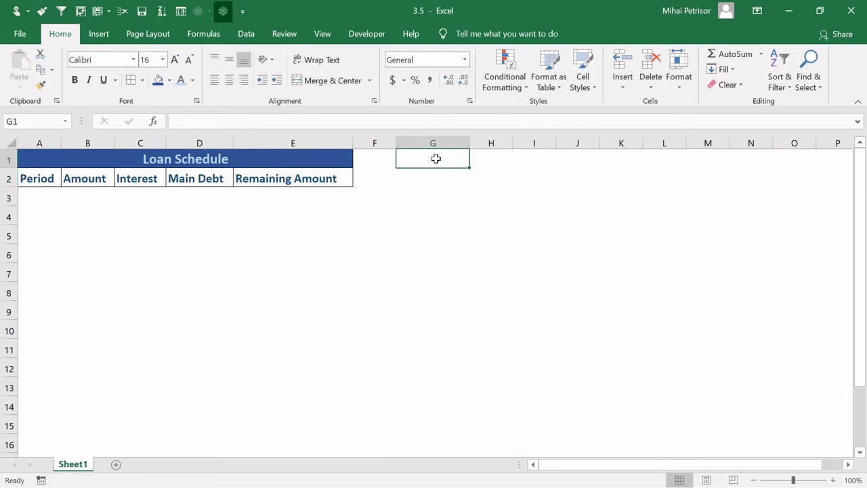
click(432, 183)
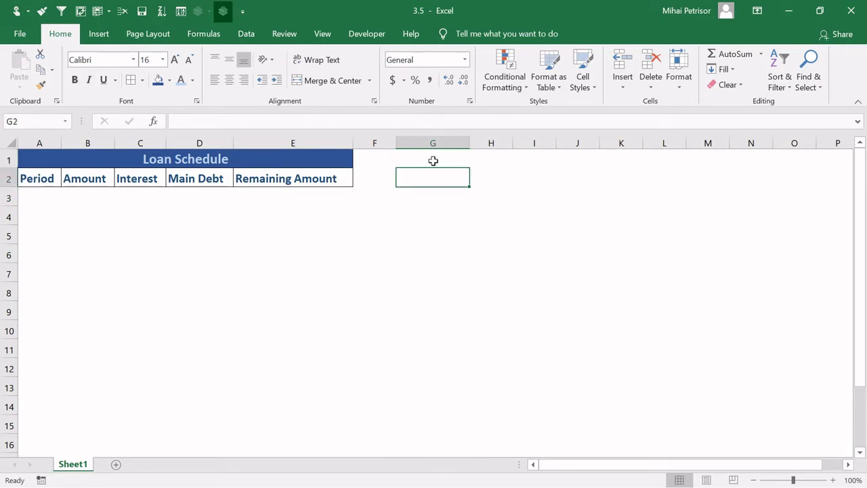
click(434, 158)
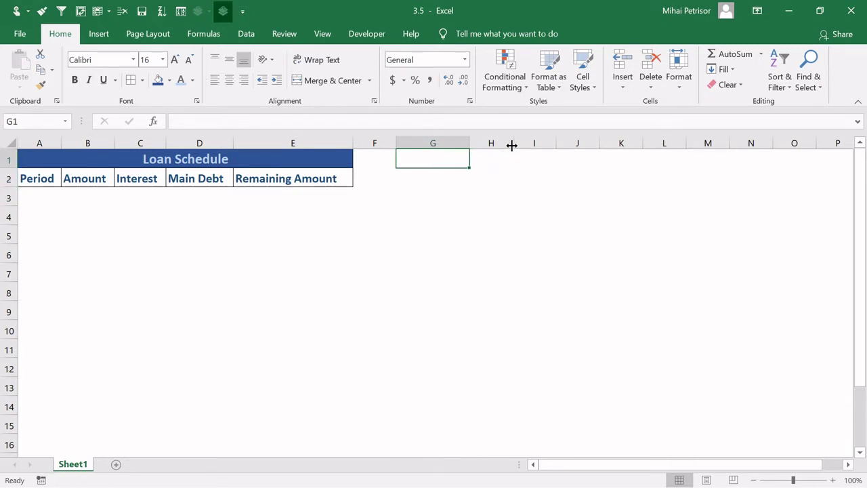
Narrow column F and slightly widen column G, then enter Loan Amount in G1 with the value 80000 in H1
drag(396, 142, 365, 137)
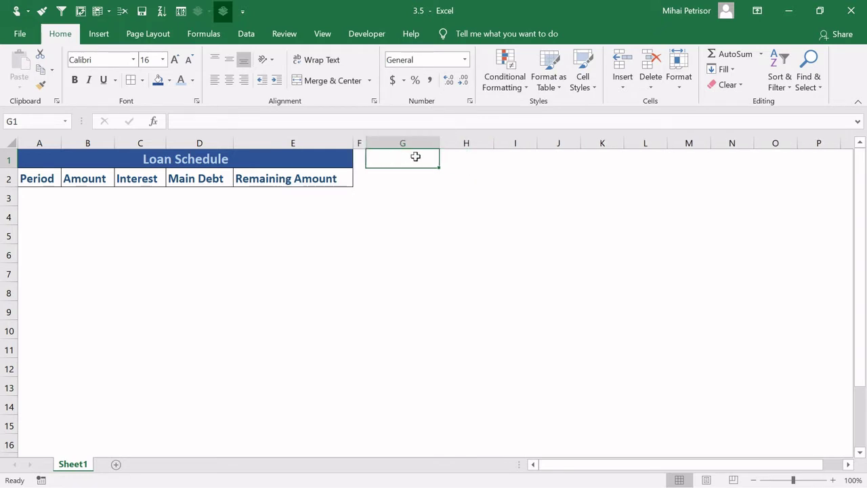
drag(441, 143, 452, 142)
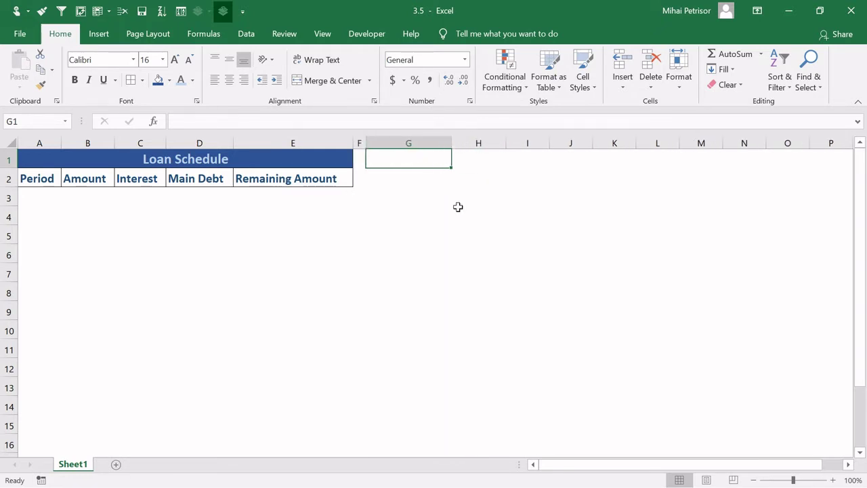
text(Loan Amount)
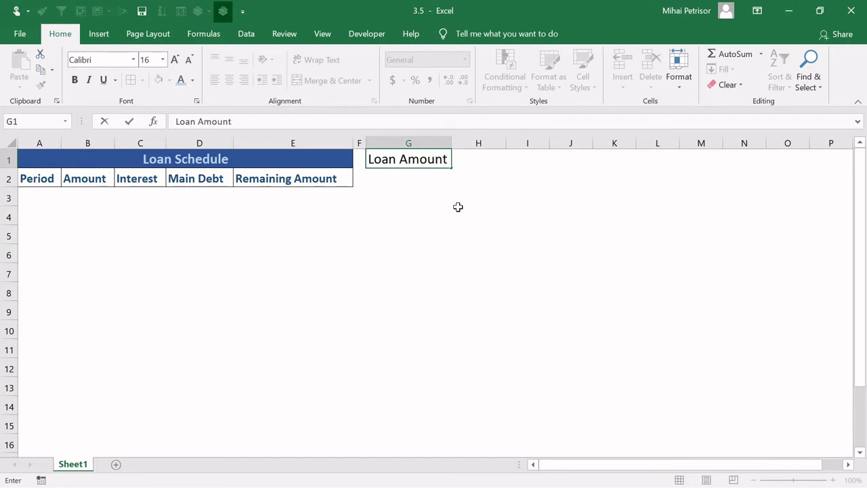
key(Tab)
text(80)
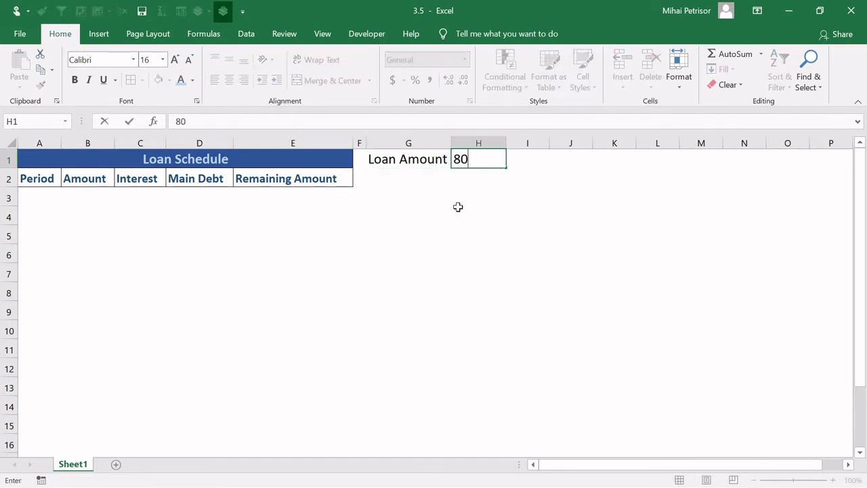
text(000)
key(Return)
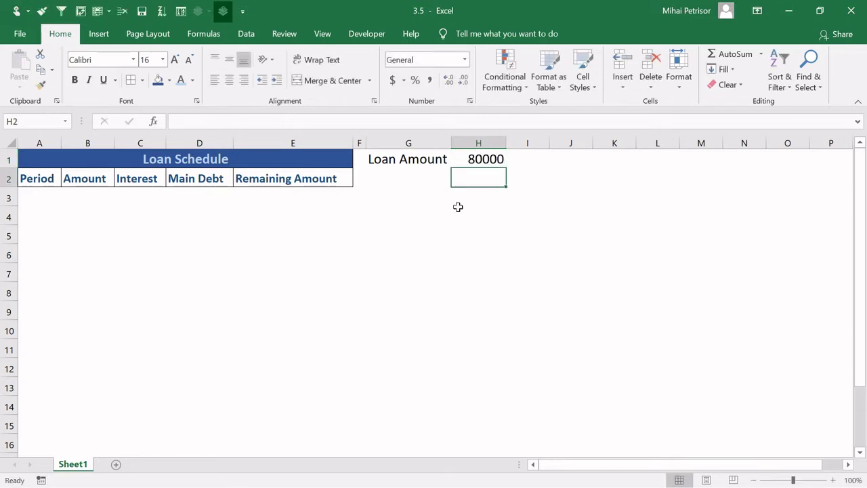
Enter the label Interest Rate (Annual) in G2 and fit column G's width to its contents
click(425, 183)
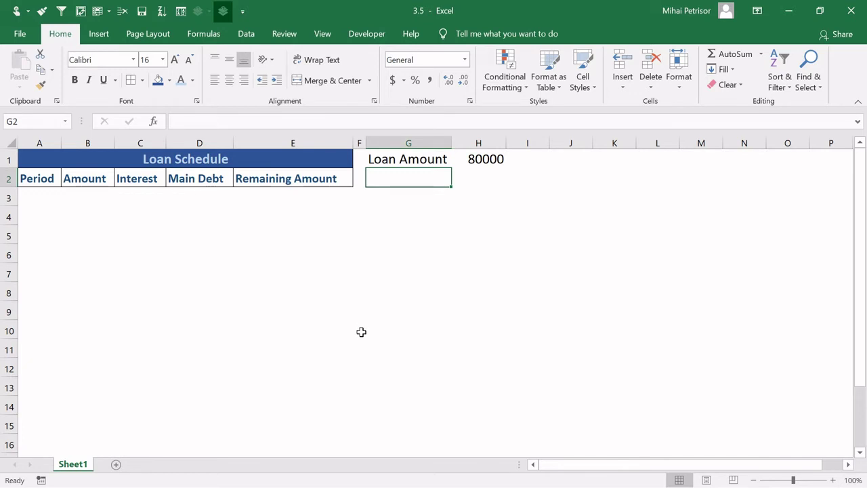
text(Intere)
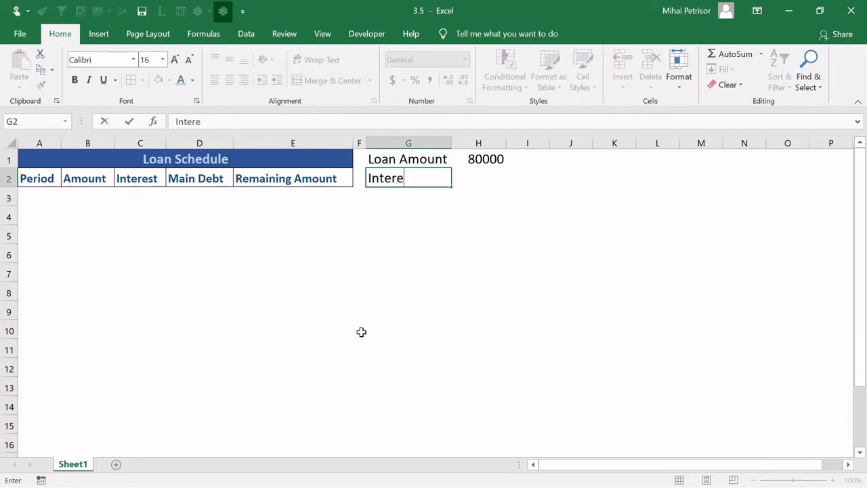
text(st Rate)
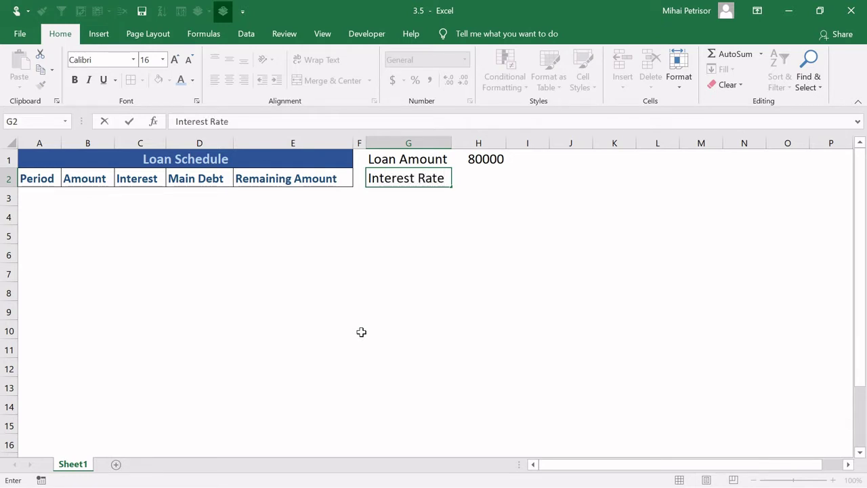
text( (Annual)
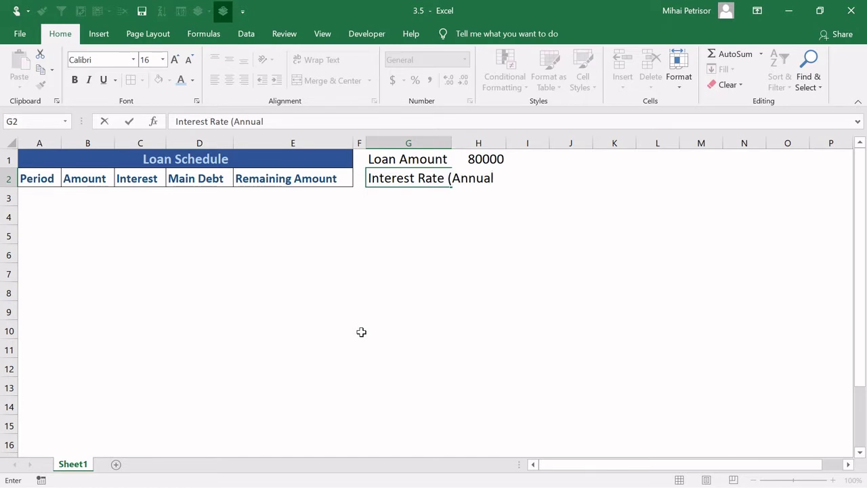
text())
click(360, 310)
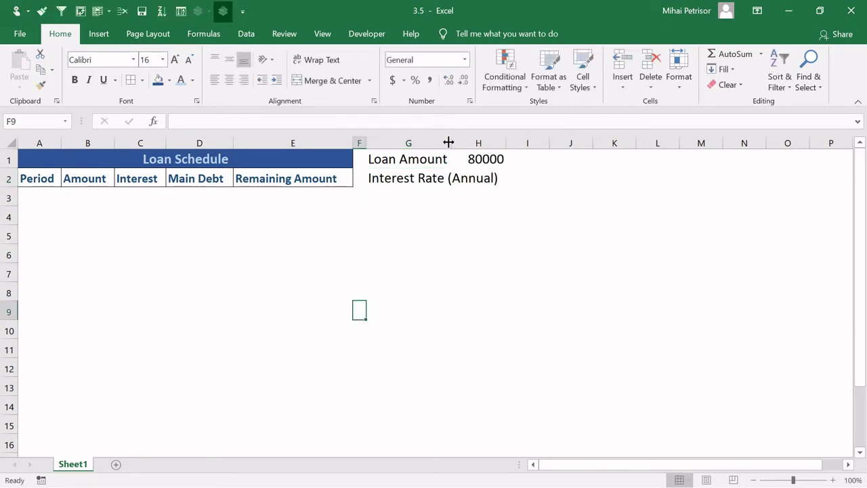
double_click(448, 142)
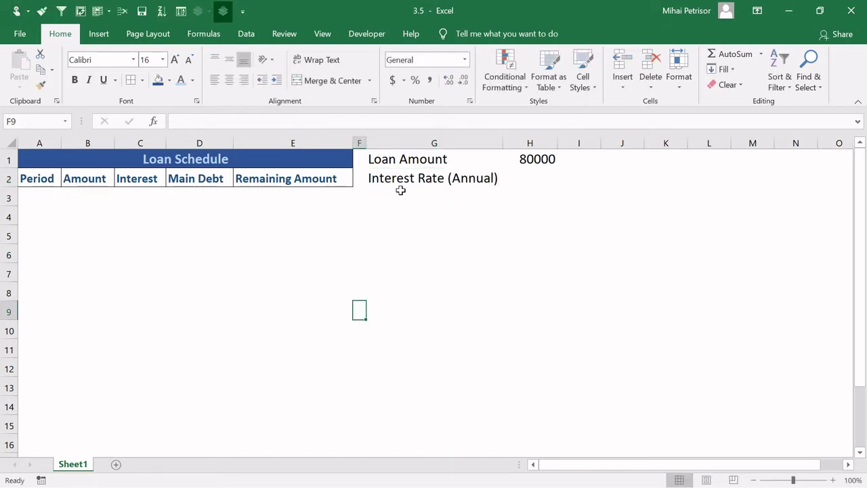
Copy the G2 label down into G3 and change its text to Interest Rate (Month)
click(400, 197)
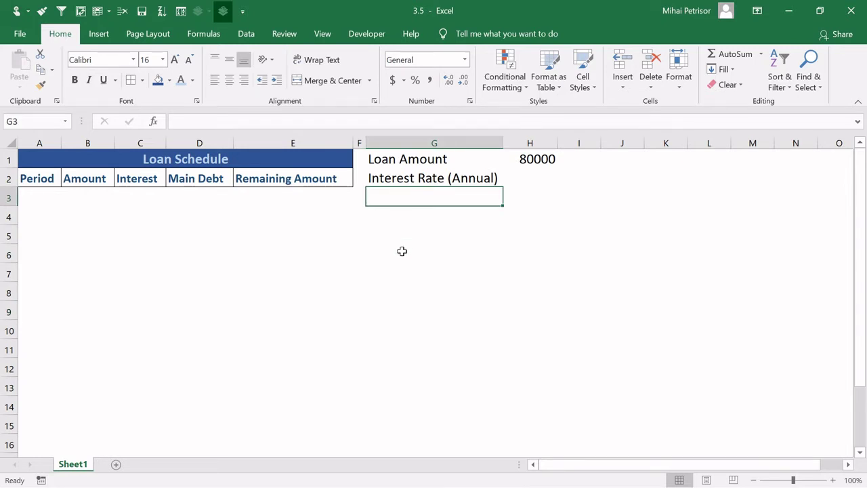
key(ctrl+d)
double_click(478, 196)
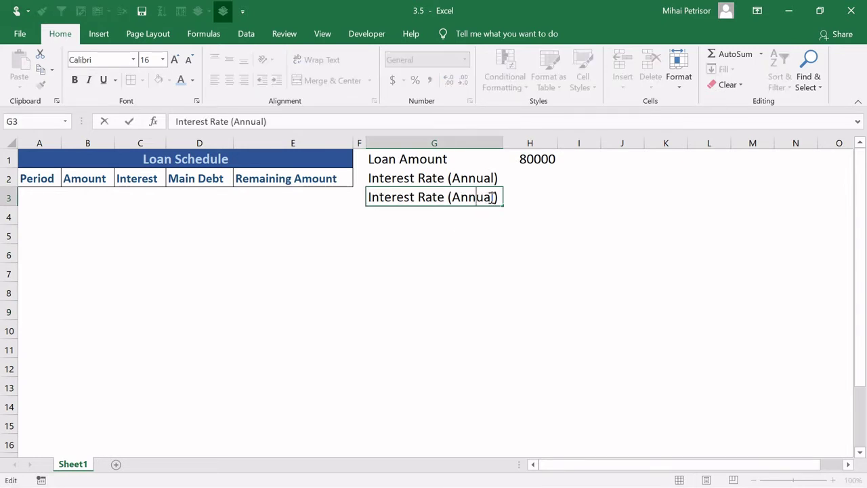
drag(494, 197, 454, 196)
text(Mo)
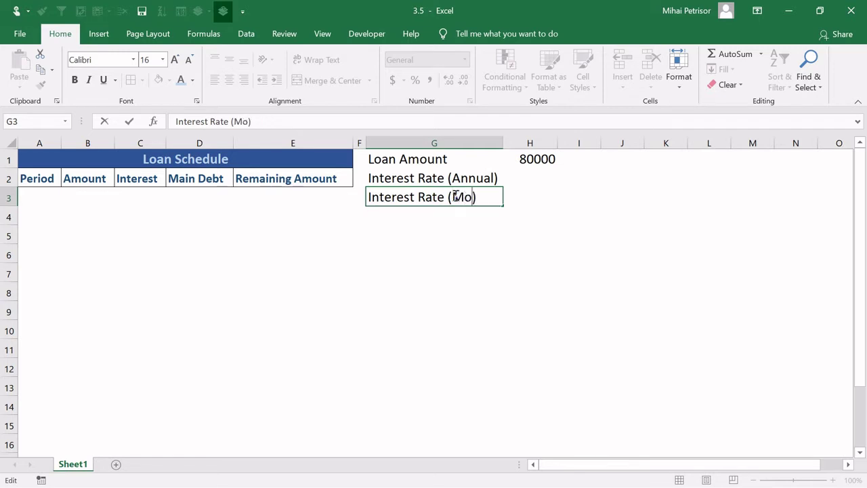
text(nth)
click(438, 222)
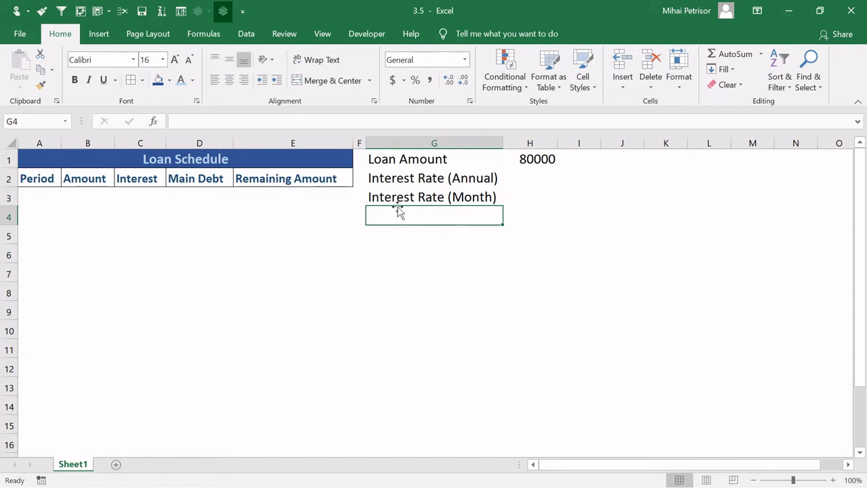
Enter the label Period(Nr of Months) in G4
text(Ne)
text(of)
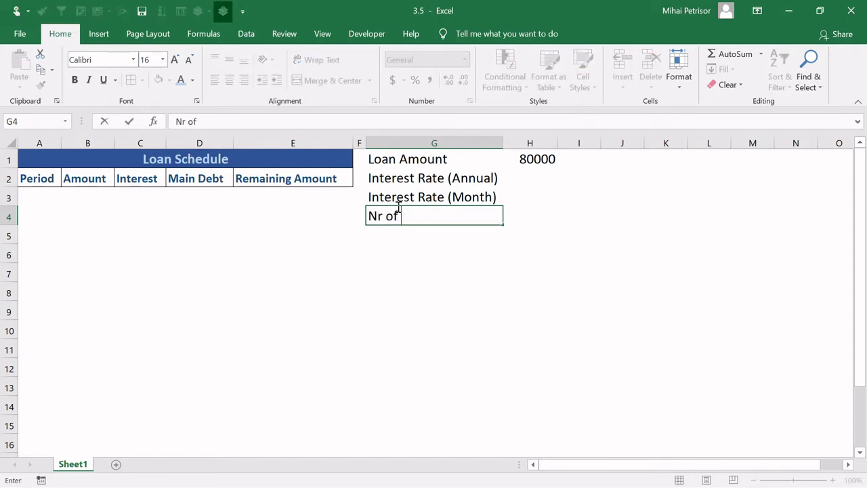
text( Months)
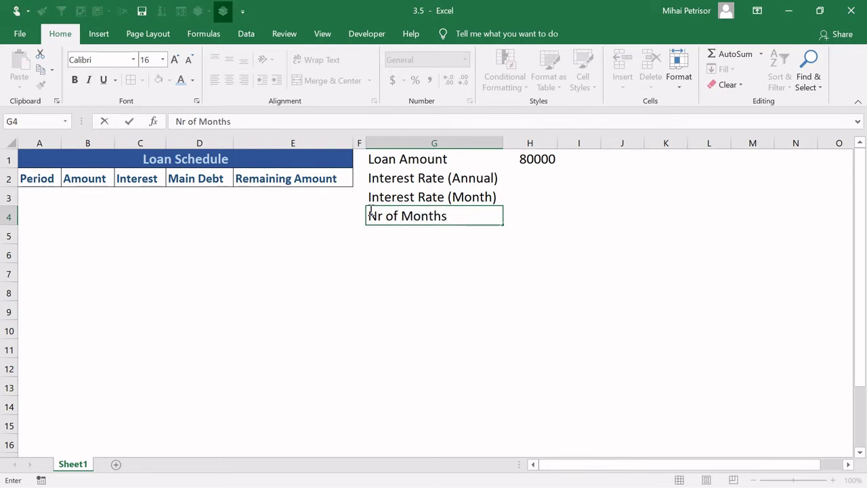
click(370, 213)
text(Perio)
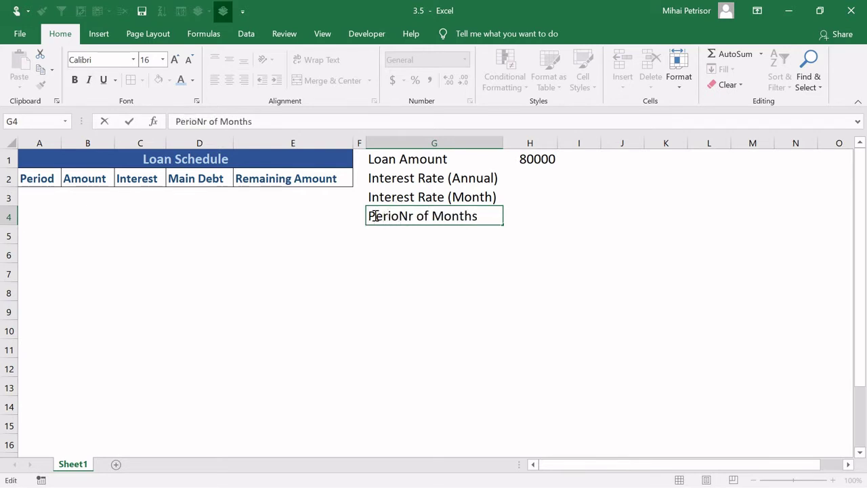
text(d)
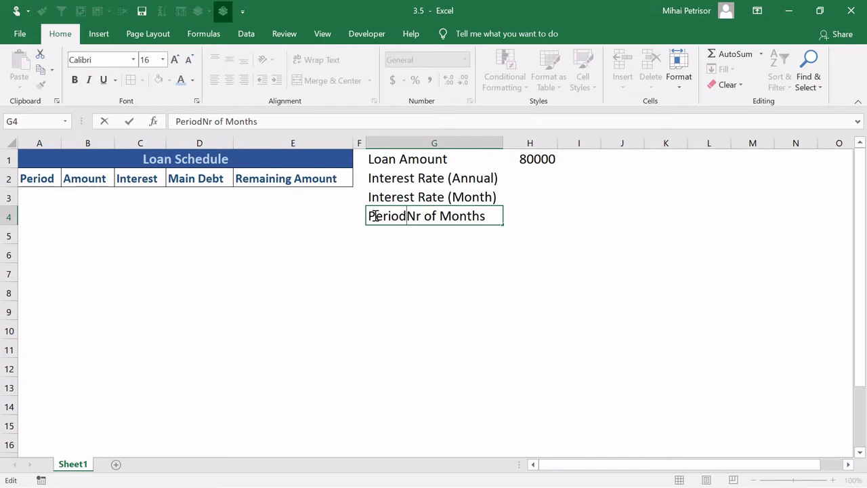
text(()
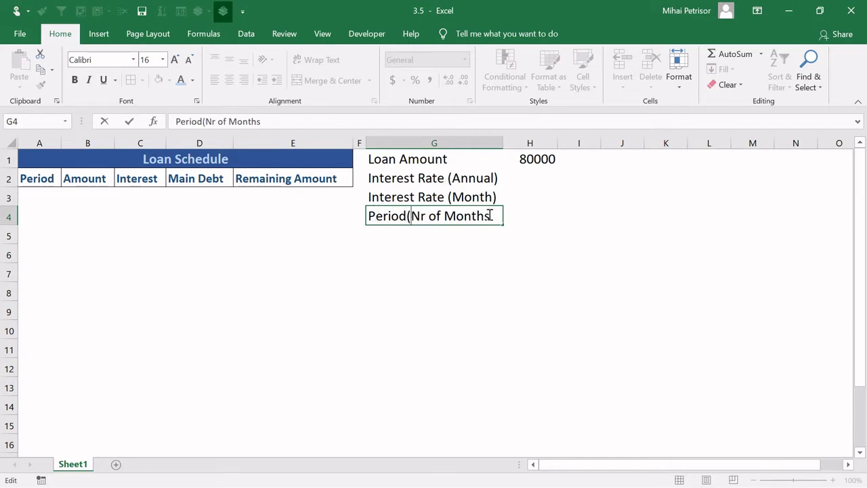
text())
click(567, 179)
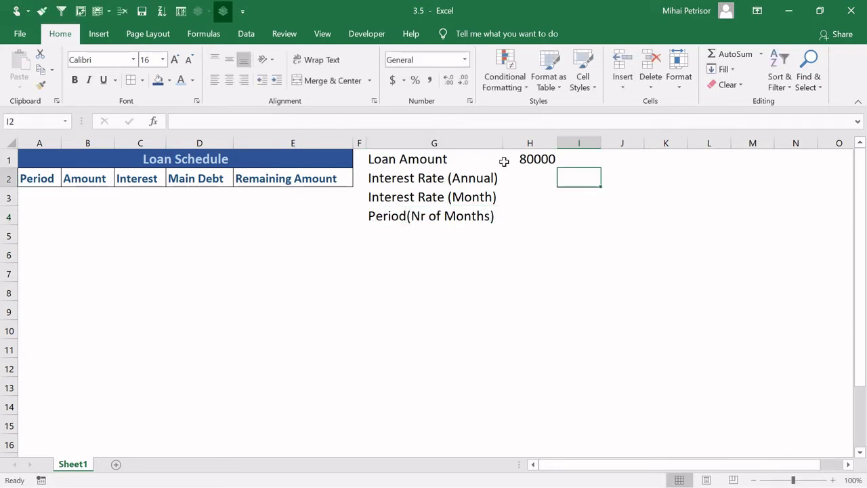
Apply borders around every cell in G1:H4 and set their font size to 14
drag(487, 157, 515, 214)
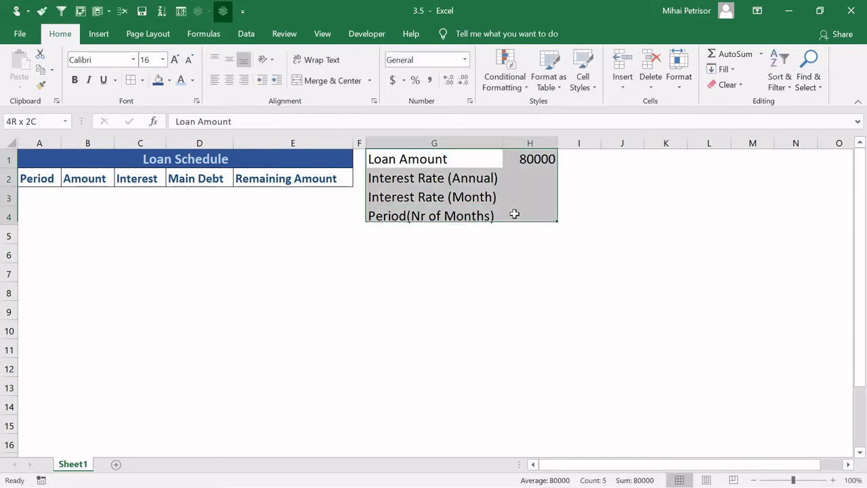
click(130, 79)
click(188, 59)
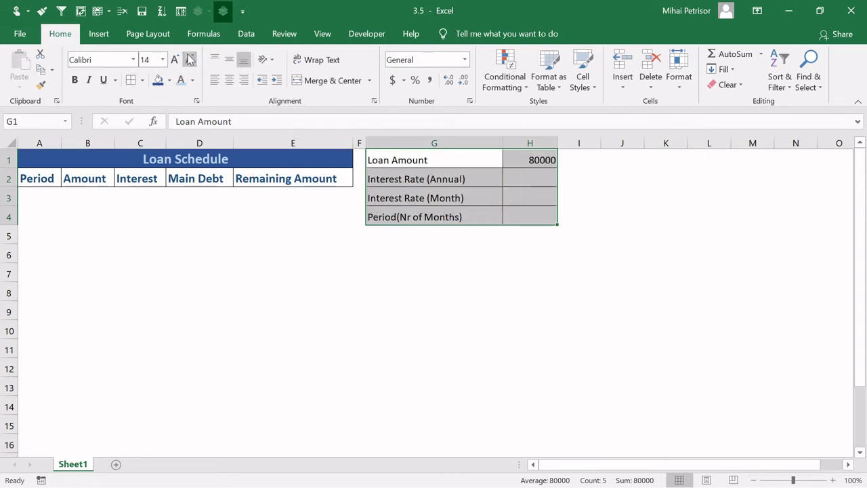
click(189, 60)
click(175, 60)
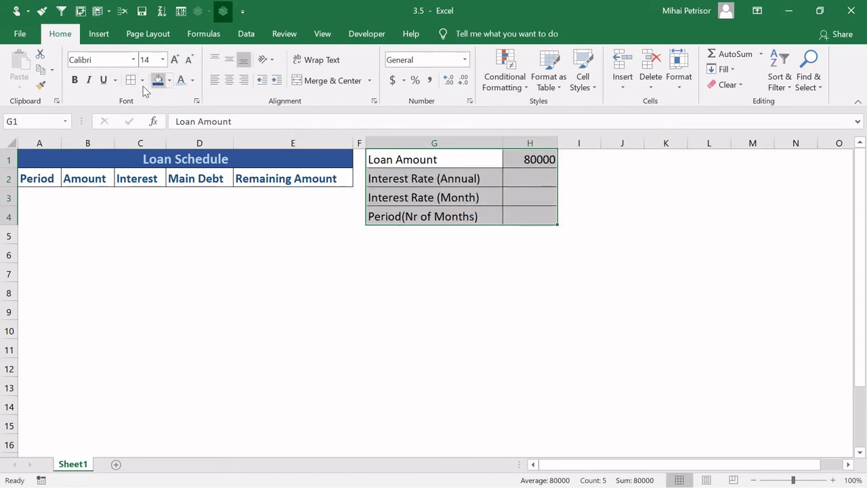
Make the text in G1:H4 bold and italic with a dark gray font color
click(89, 80)
click(74, 80)
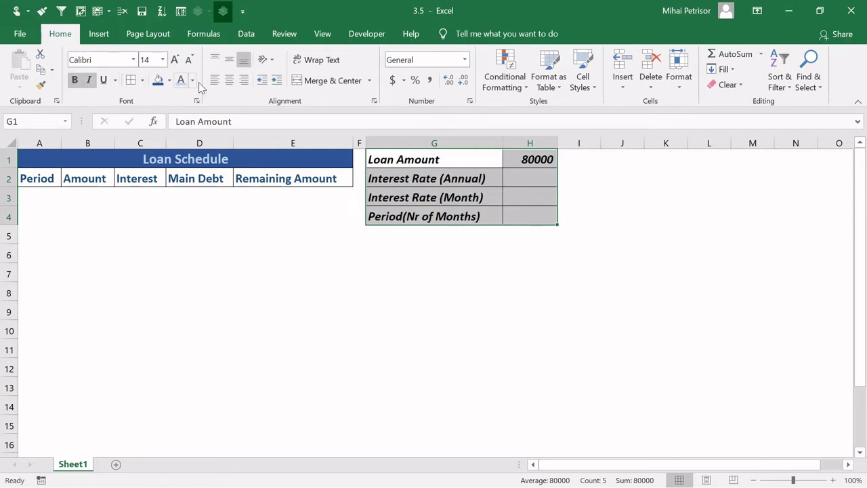
click(193, 80)
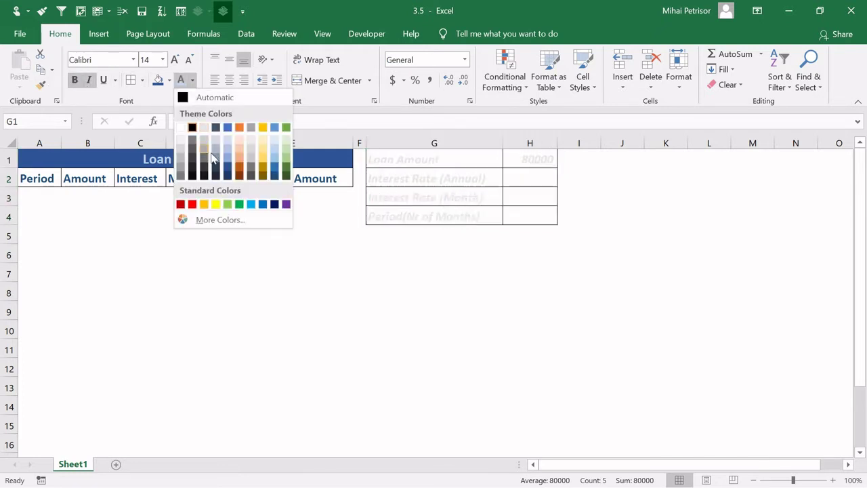
click(181, 175)
Format the loan amount in H1 with a thousands separator and no decimals
click(539, 161)
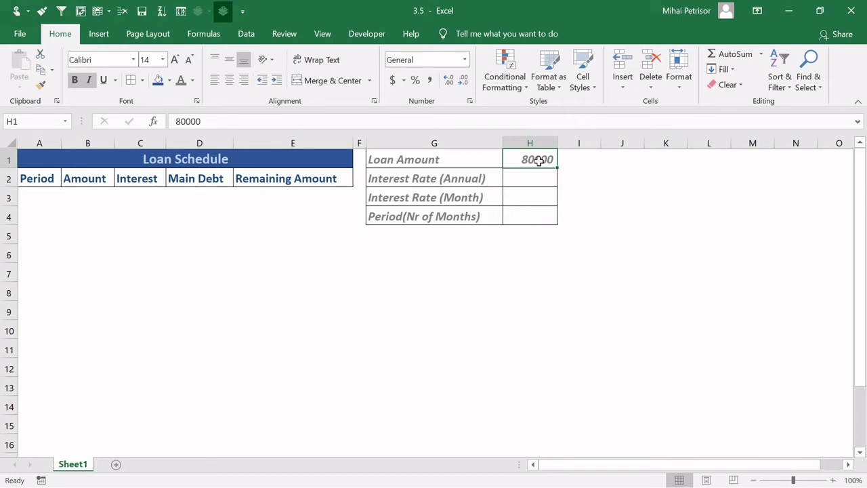
key(ctrl+shift+1)
click(463, 80)
click(464, 80)
click(533, 178)
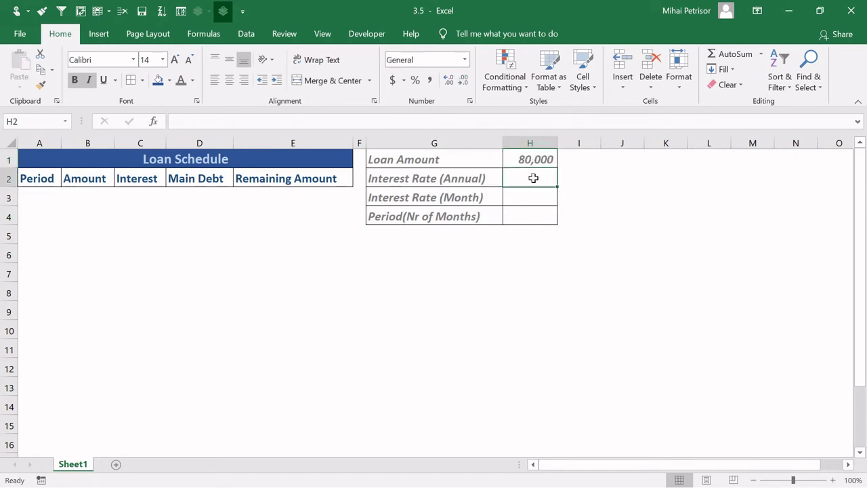
Change the label in G1 to Loan Amount (Eur), with a space before the parenthesis
double_click(478, 159)
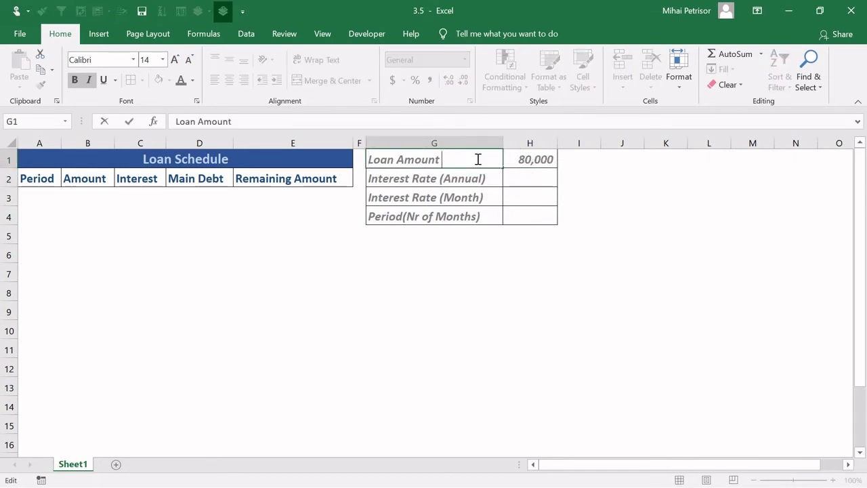
text((Eur))
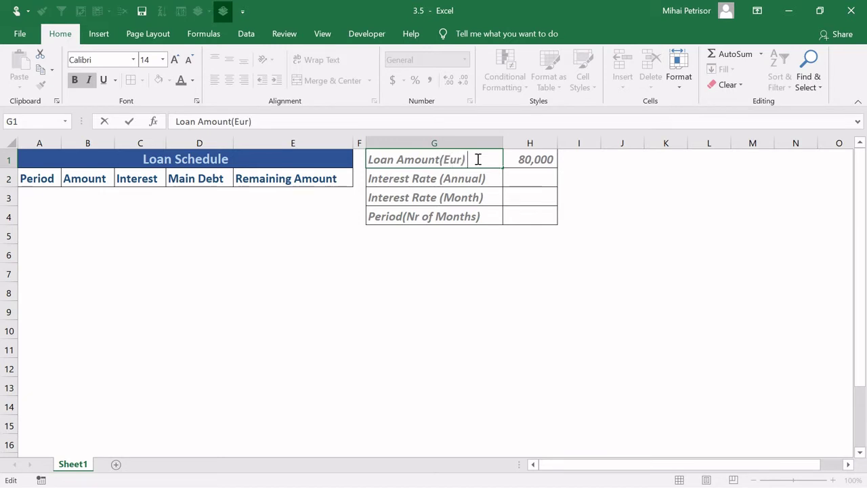
key(Return)
double_click(443, 160)
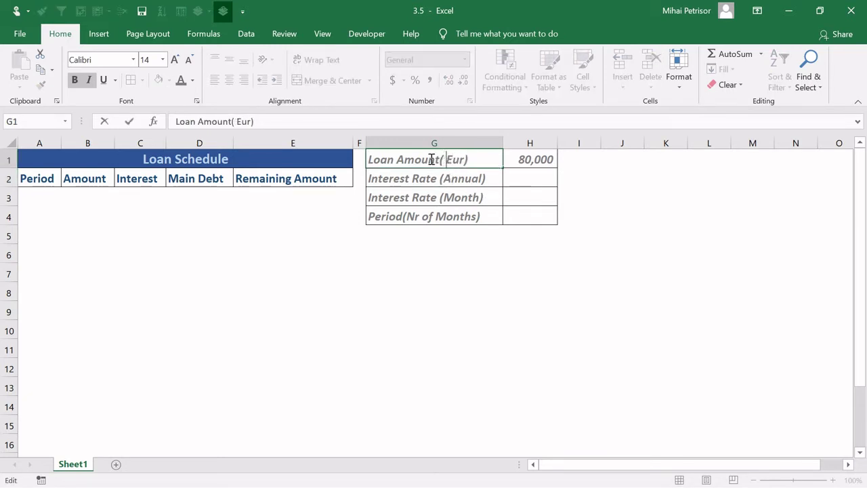
key(BackSpace)
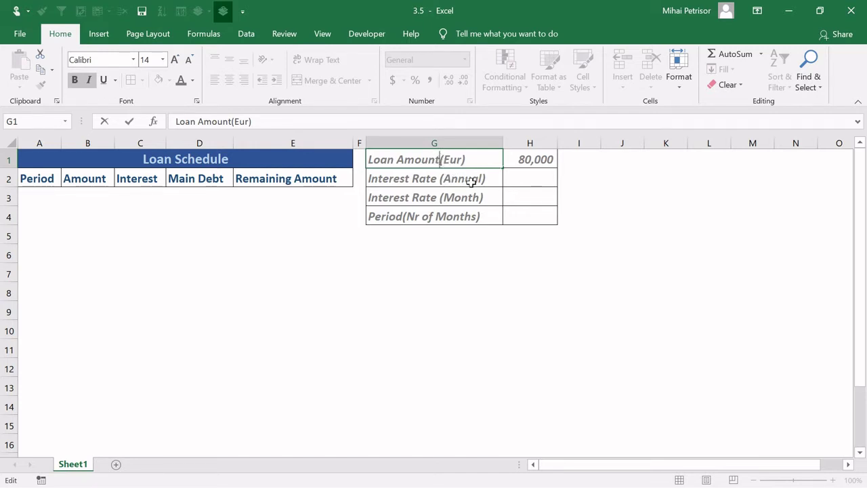
click(509, 174)
Enter the formula =5*12 in H4 as the loan period in months
click(523, 214)
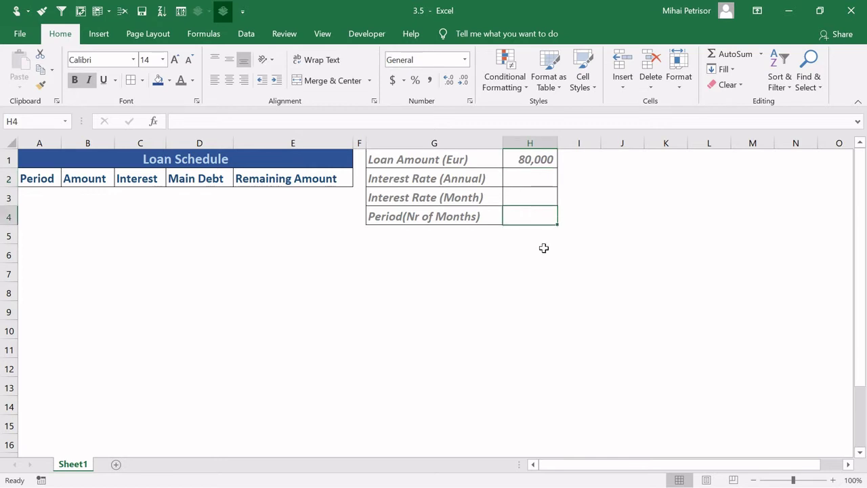
text(=5)
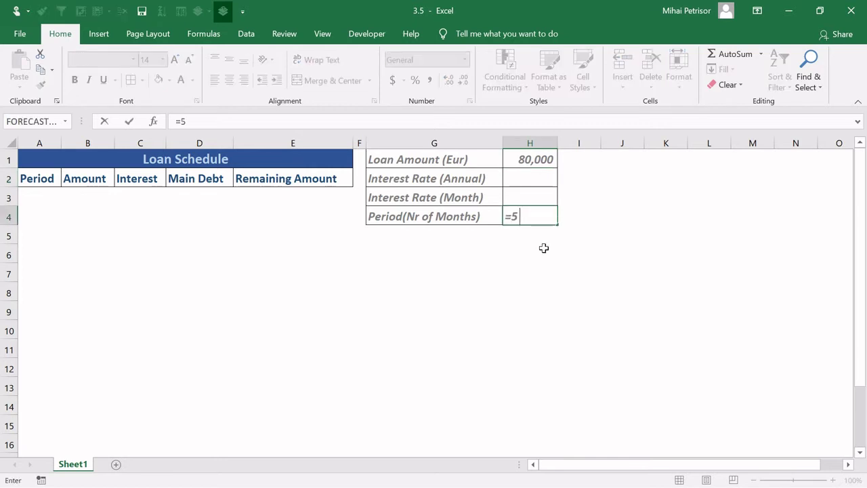
text(*12)
key(Return)
click(533, 219)
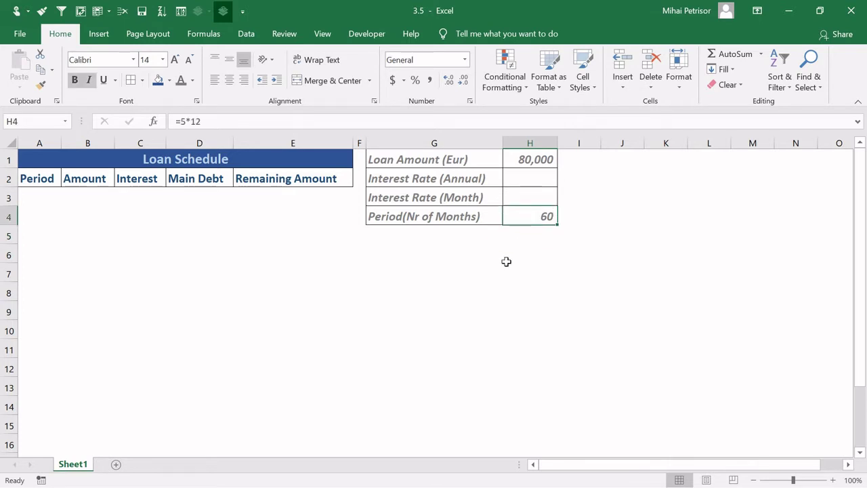
click(521, 177)
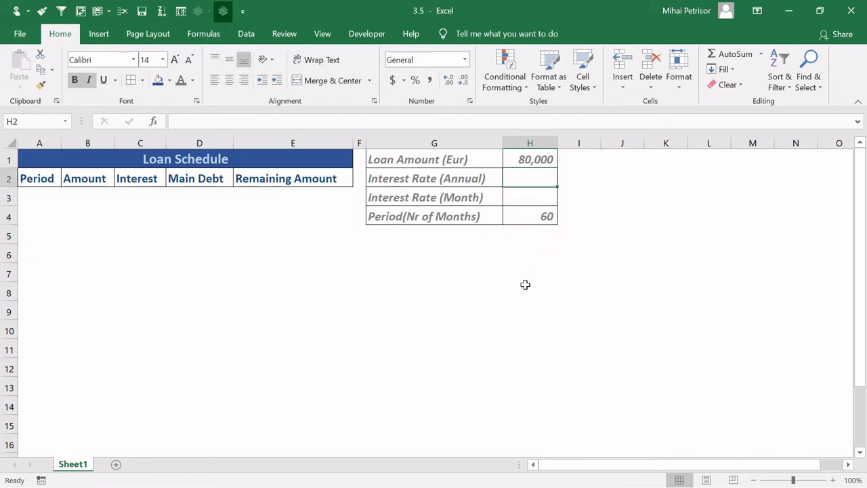
text(4,5%)
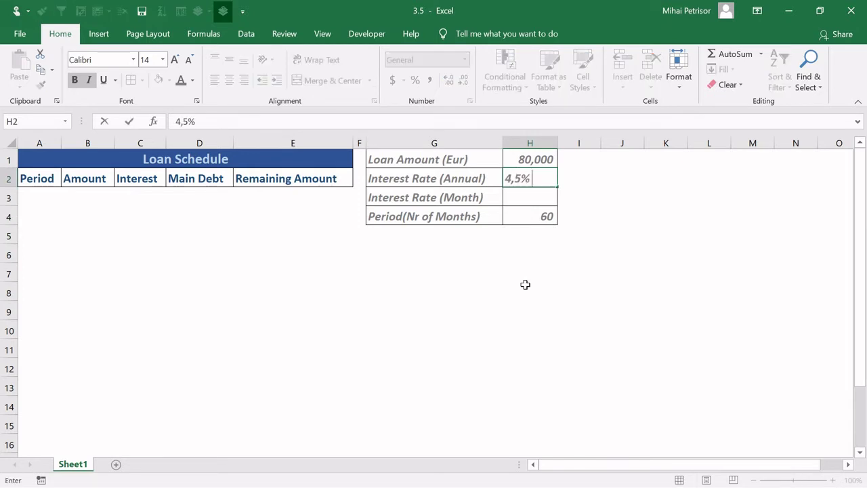
key(Return)
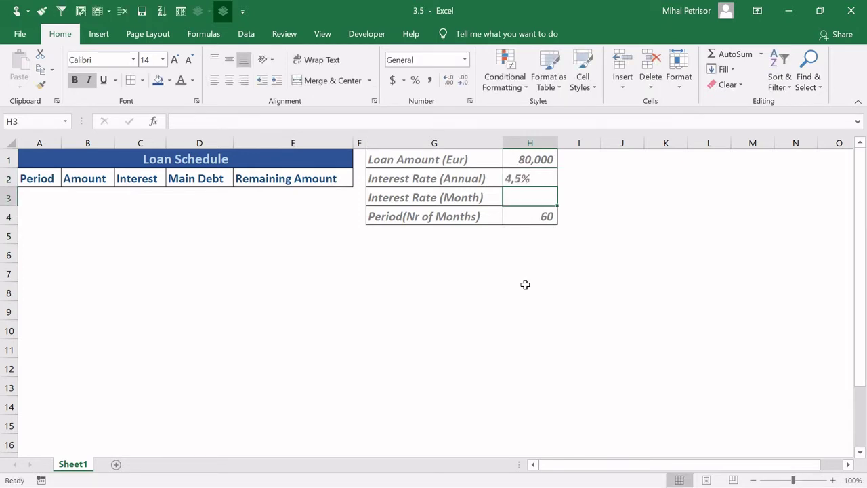
Enter 4.50% in H2 as the annual interest rate
click(526, 179)
text(4.)
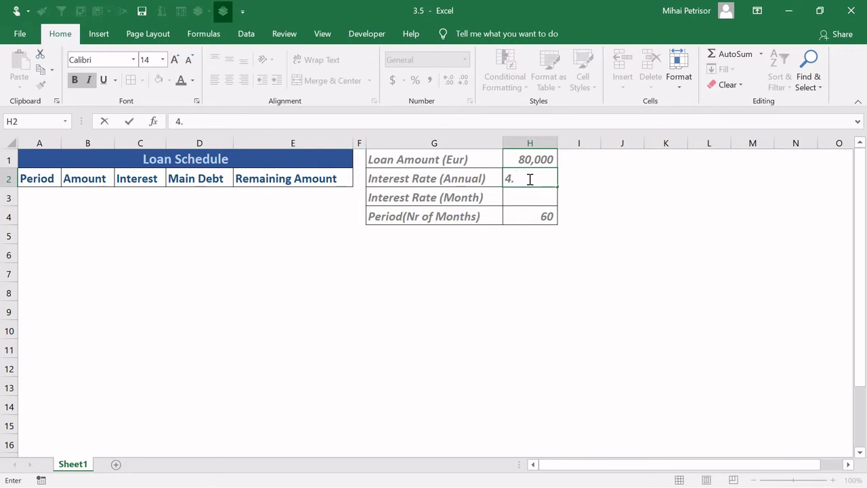
text(50%)
key(Return)
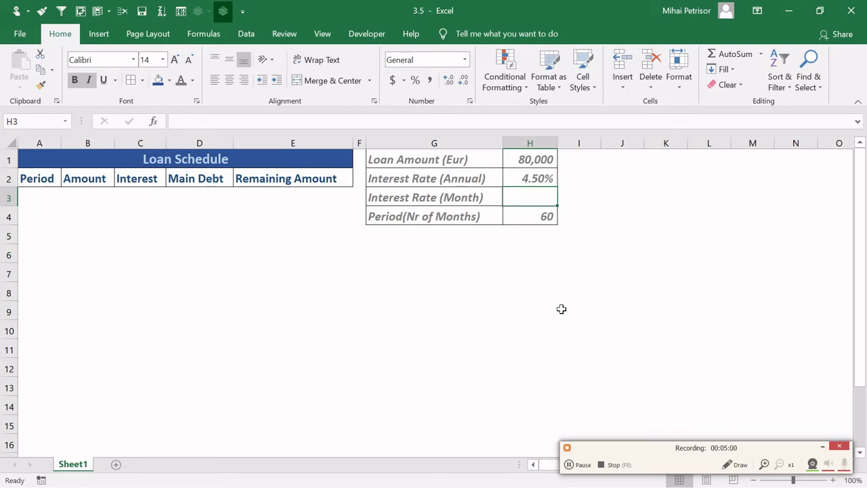
Enter the formula =H2/12 in H3 to calculate the monthly interest rate
text(=)
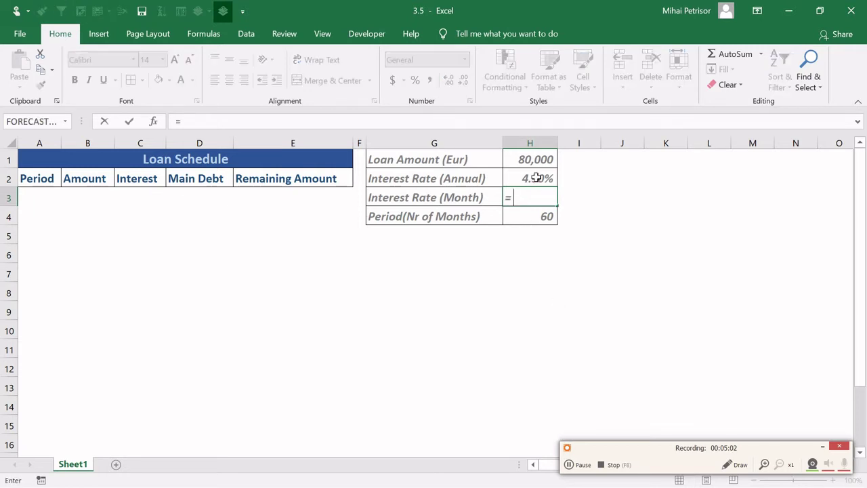
click(535, 177)
text(/12)
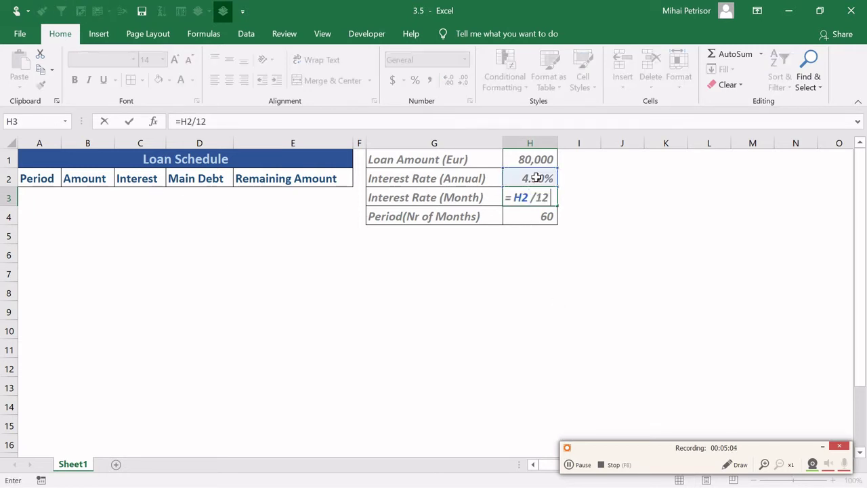
key(Return)
Format the monthly interest rate in H3 as a percentage with two decimals
click(538, 198)
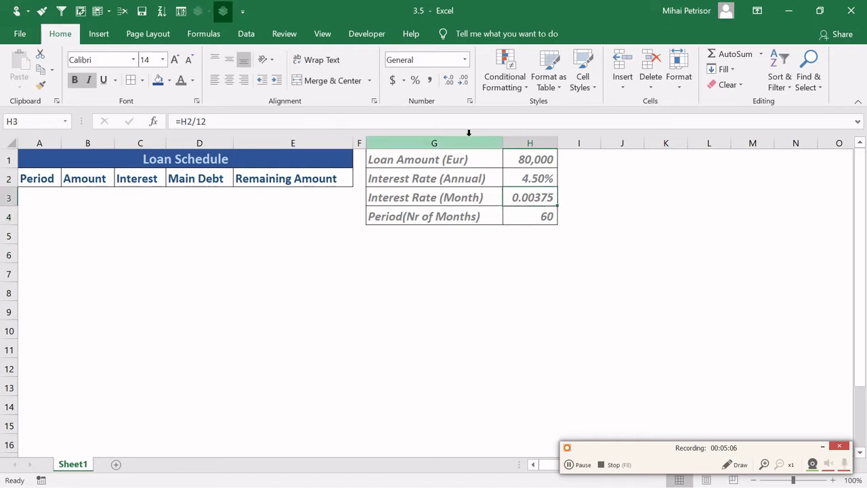
click(415, 80)
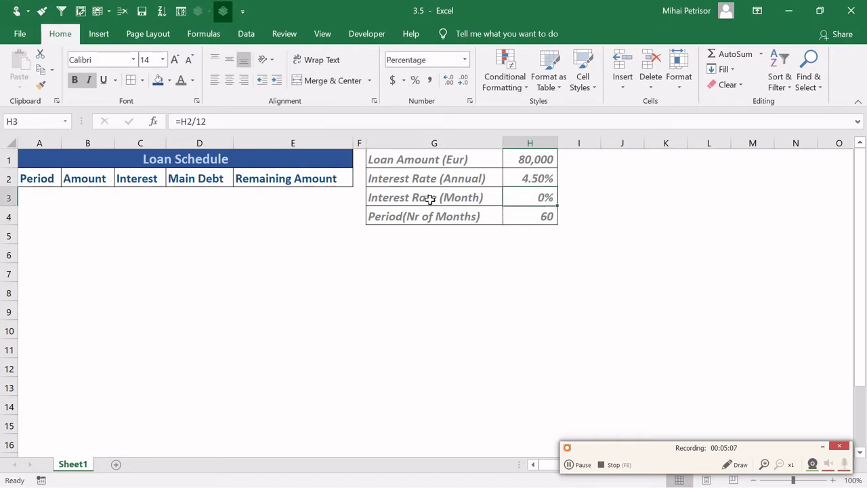
click(448, 81)
click(447, 82)
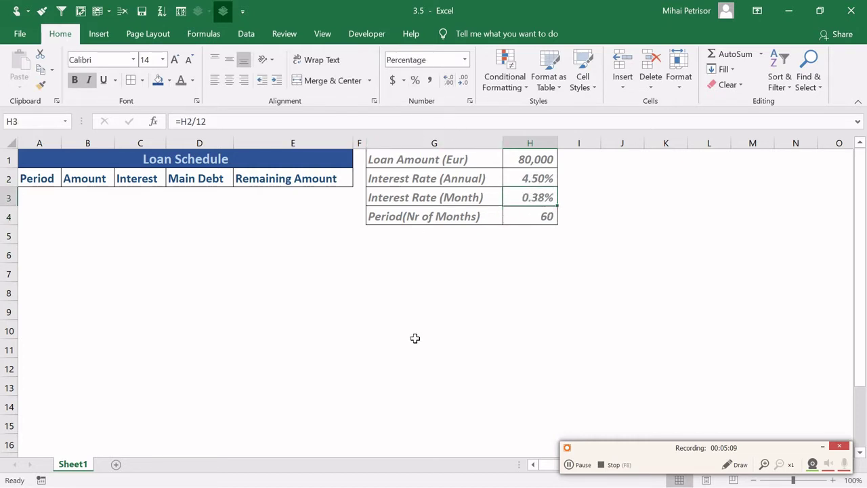
click(510, 269)
click(359, 276)
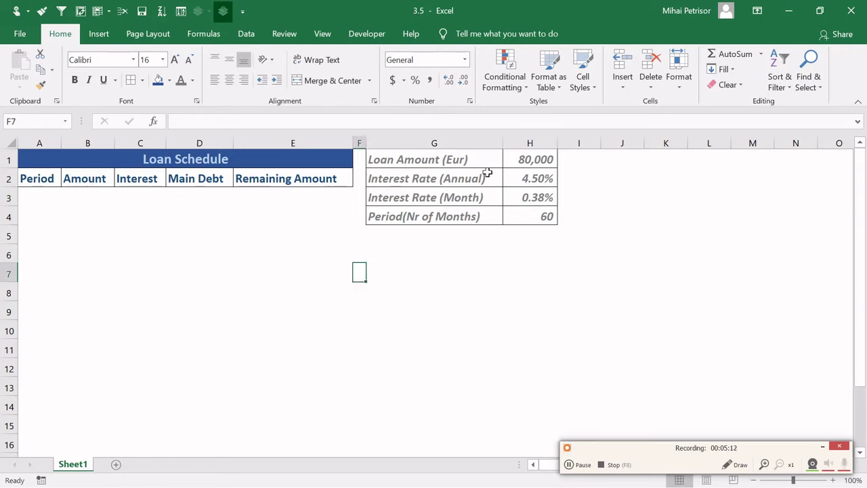
drag(486, 166, 535, 218)
click(382, 251)
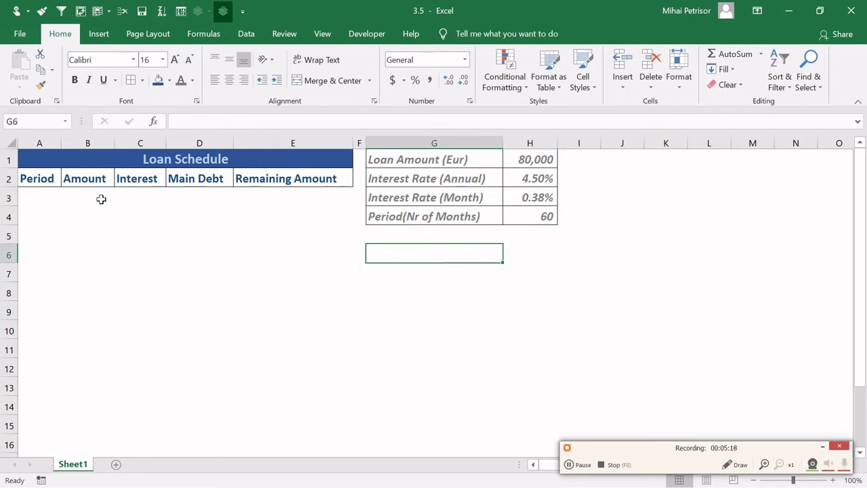
click(50, 194)
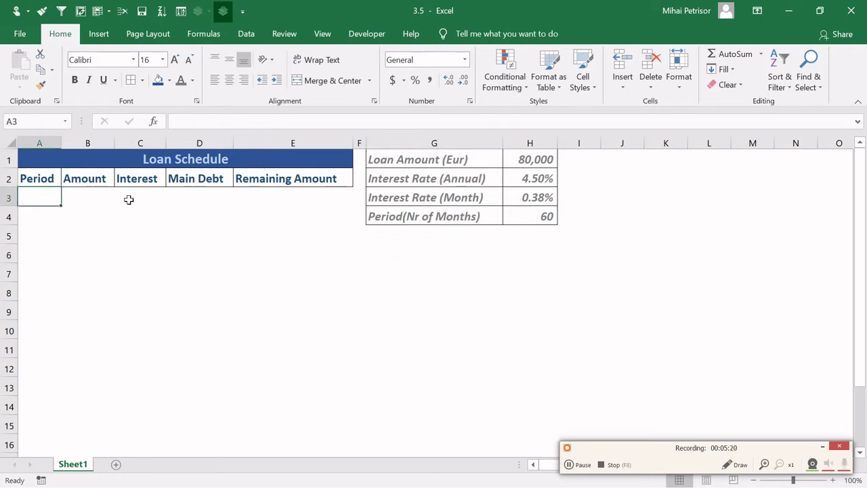
drag(69, 207, 162, 333)
click(49, 195)
drag(529, 163, 482, 226)
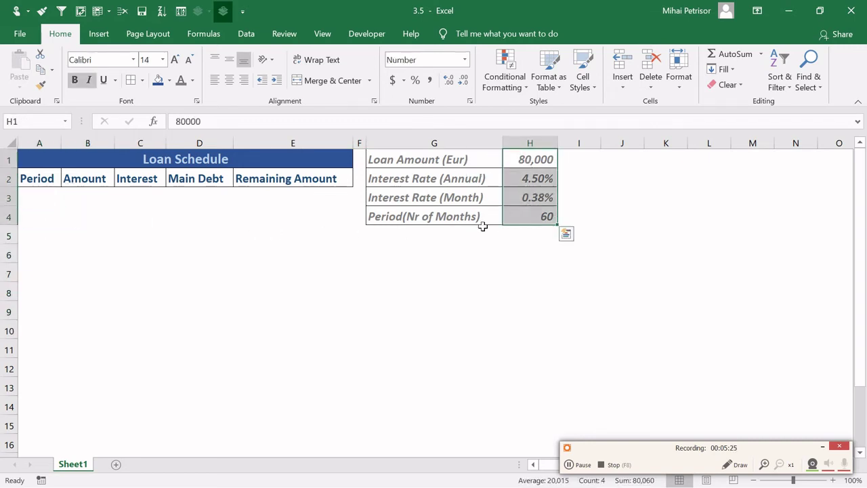
click(398, 249)
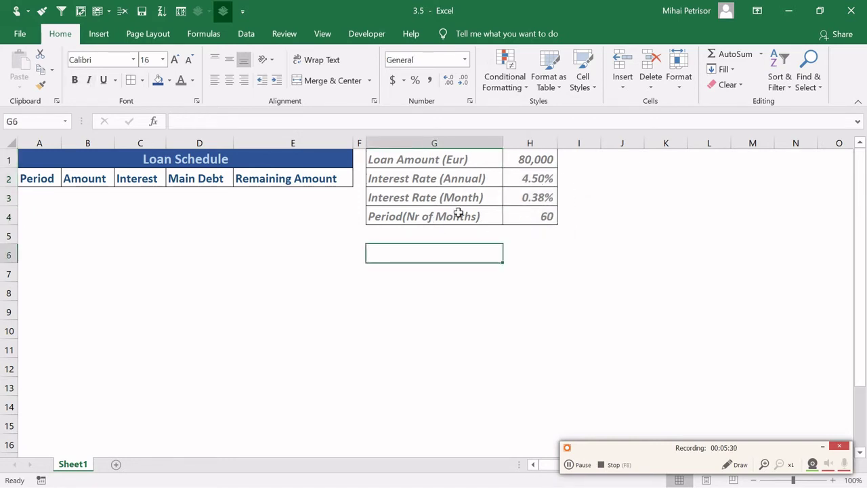
Enter the label Monthly Amount in G5, below the period label
click(477, 232)
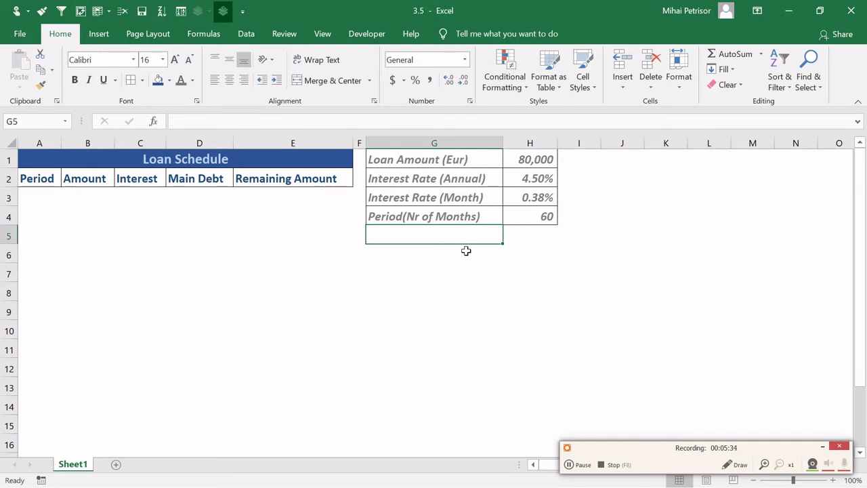
text(M)
key(BackSpace)
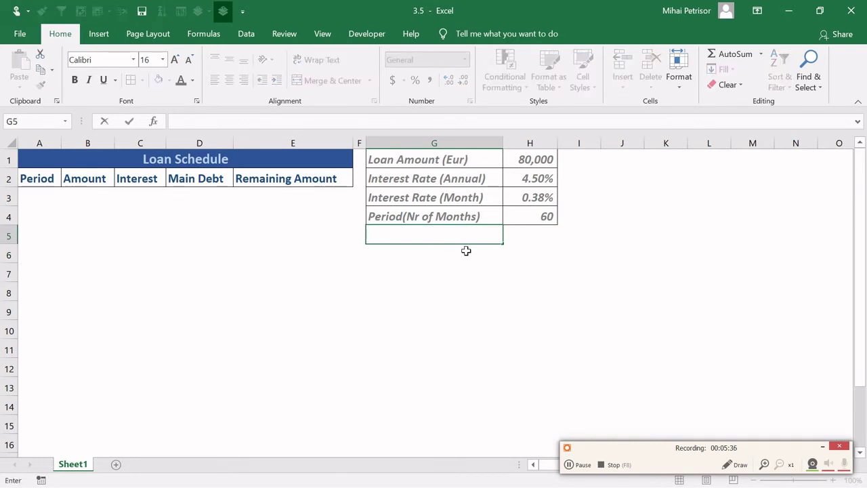
text(Mont)
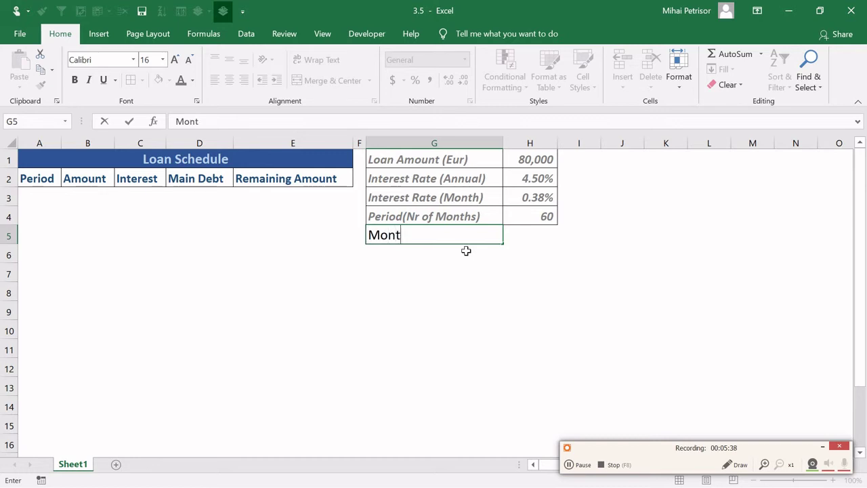
text(y)
key(BackSpace)
text(thl)
key(BackSpace)
key(BackSpace)
key(BackSpace)
text(hly Amount)
click(453, 274)
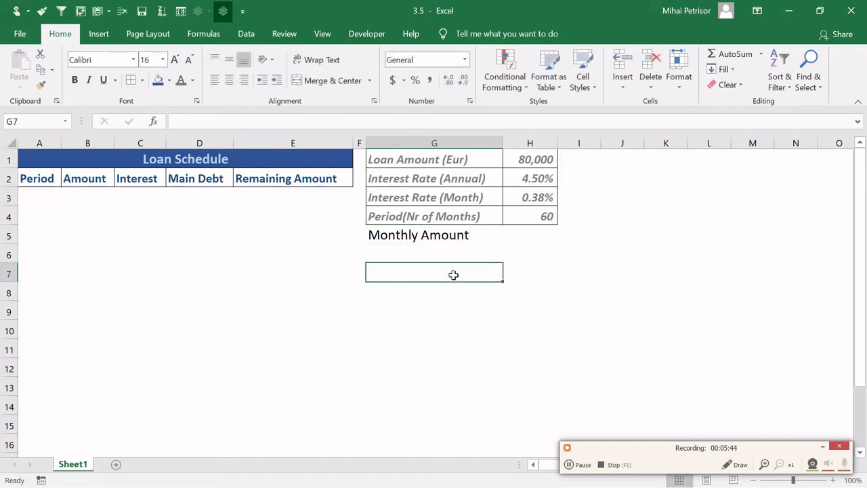
Format G5:H5 with a blue fill, bold white text and borders around each cell
drag(453, 239, 525, 235)
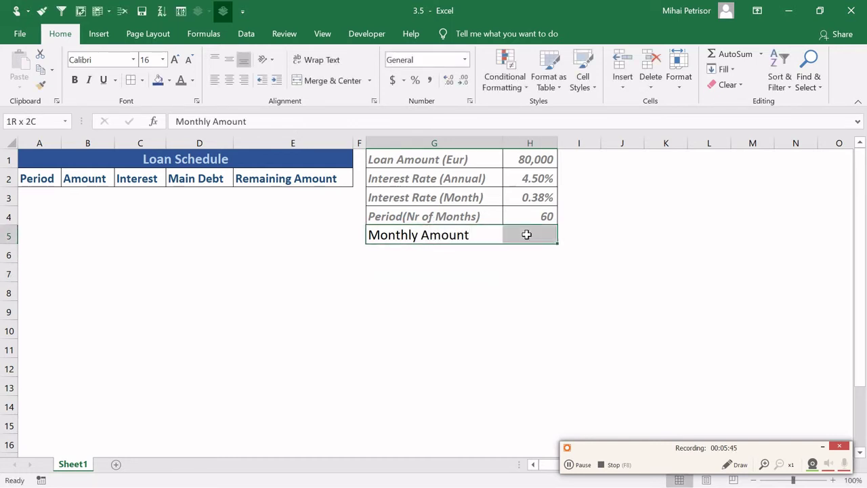
click(169, 80)
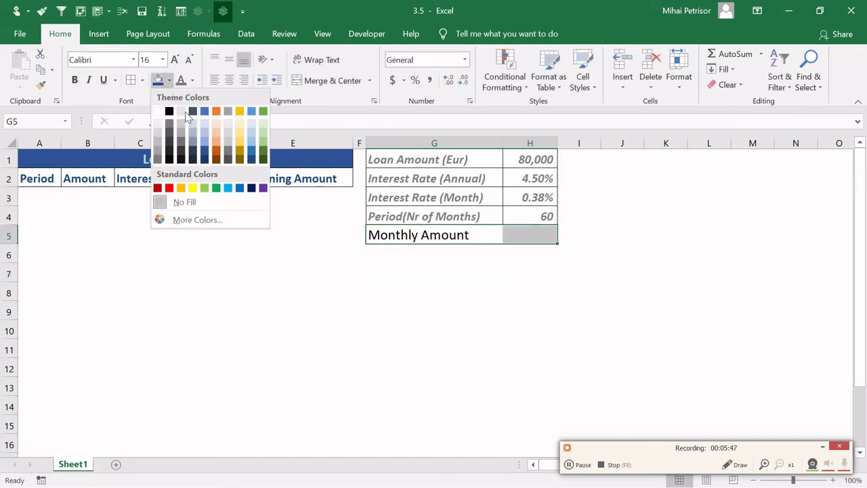
click(251, 155)
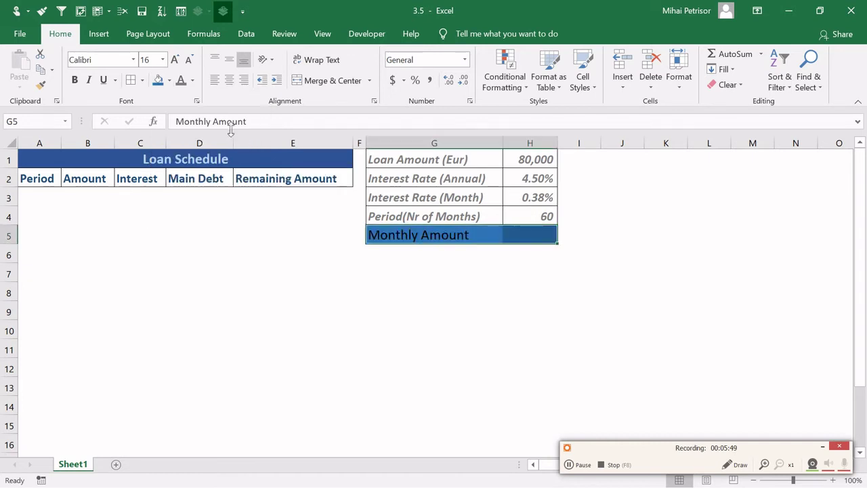
click(192, 80)
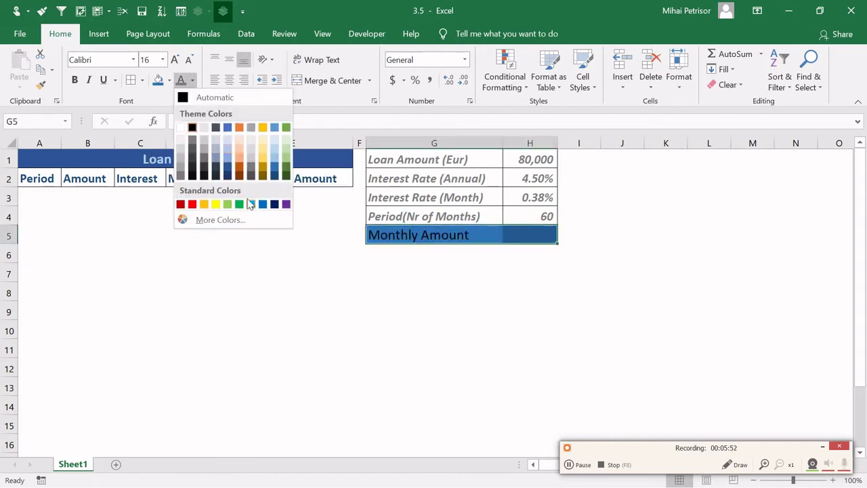
click(180, 127)
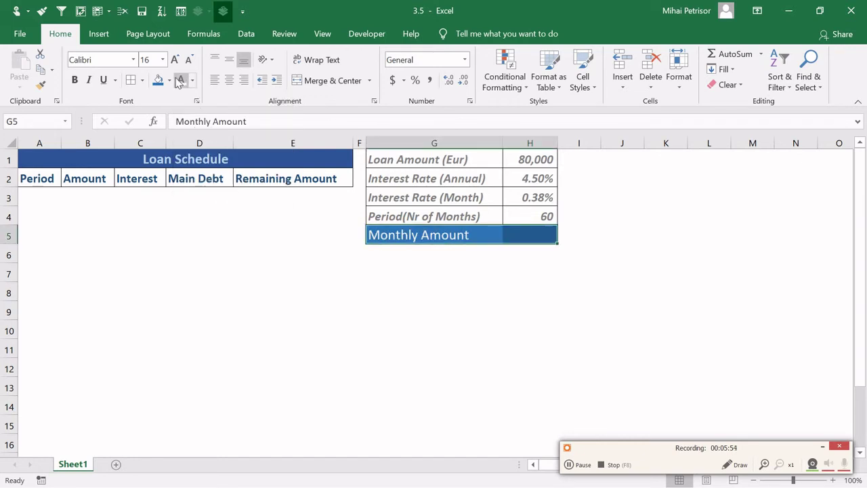
click(75, 80)
click(542, 291)
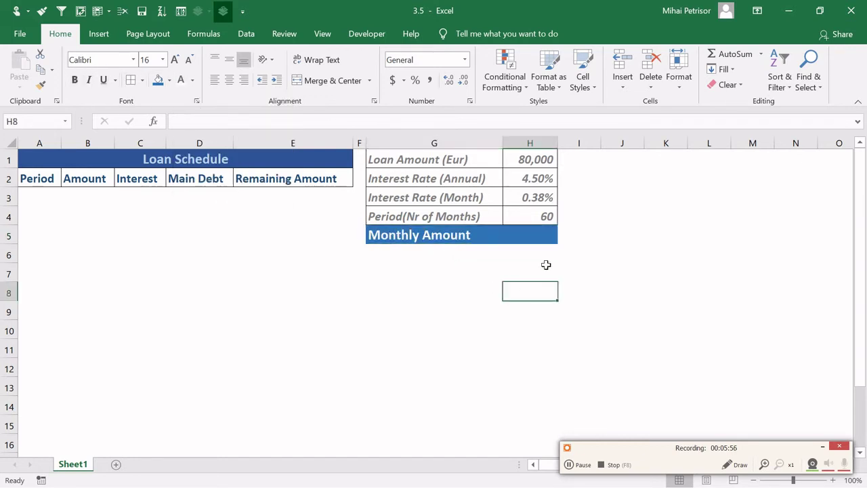
drag(538, 237, 464, 235)
click(293, 253)
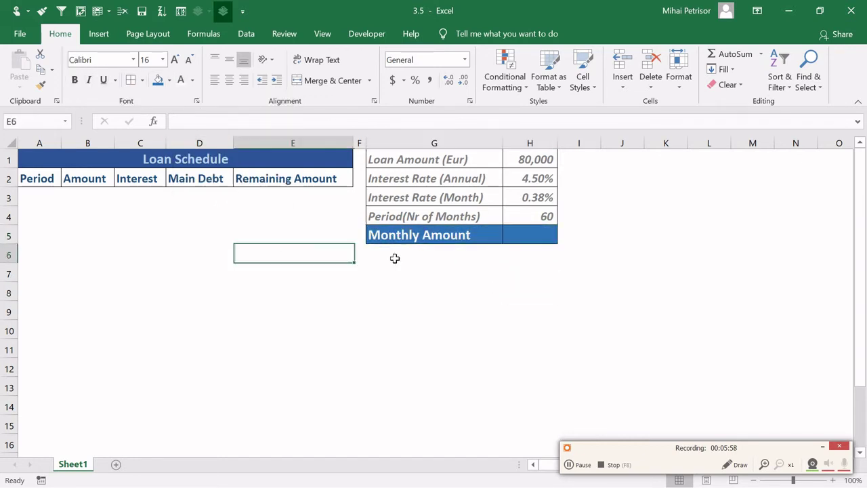
click(524, 234)
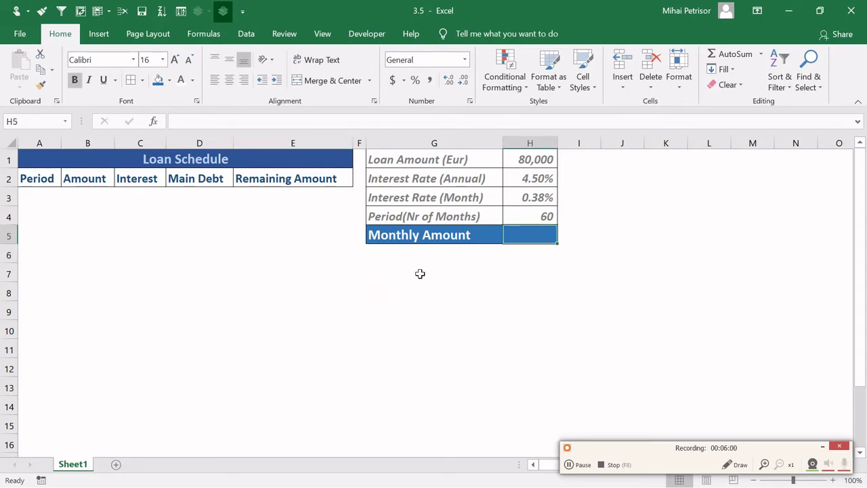
click(349, 352)
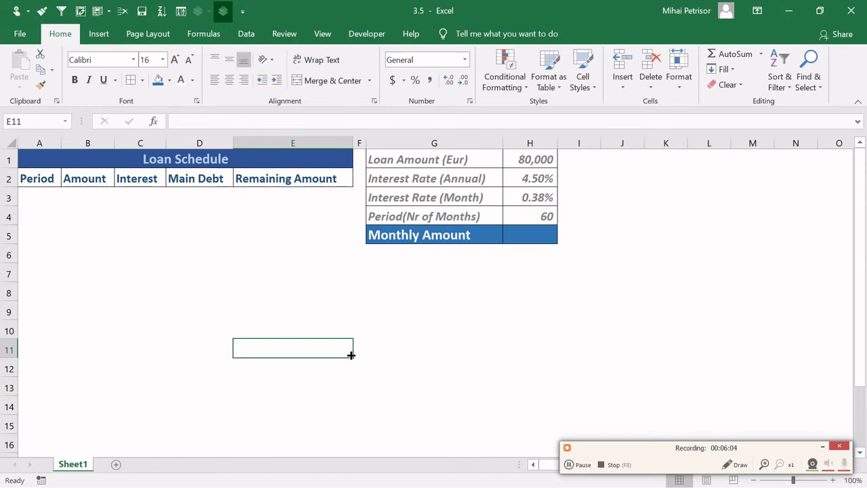
click(473, 303)
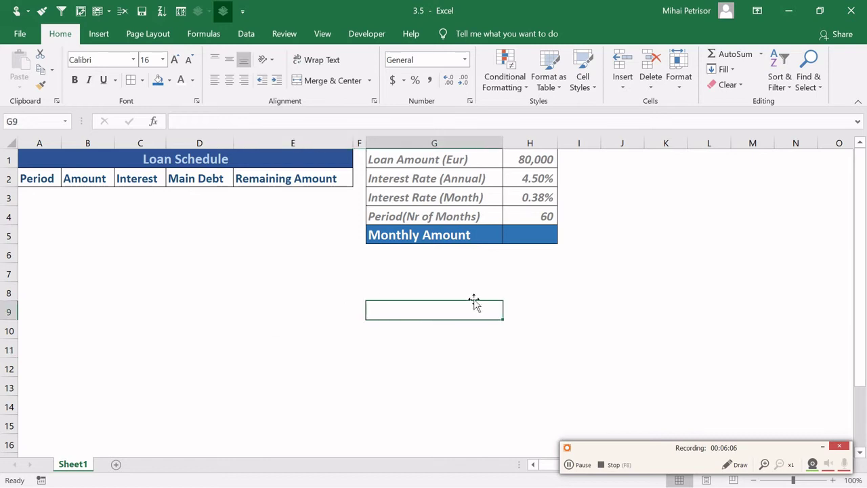
Calculate the monthly payment in H5 with =PMT(H3;H4;H1) and widen column H to fit the result
click(539, 238)
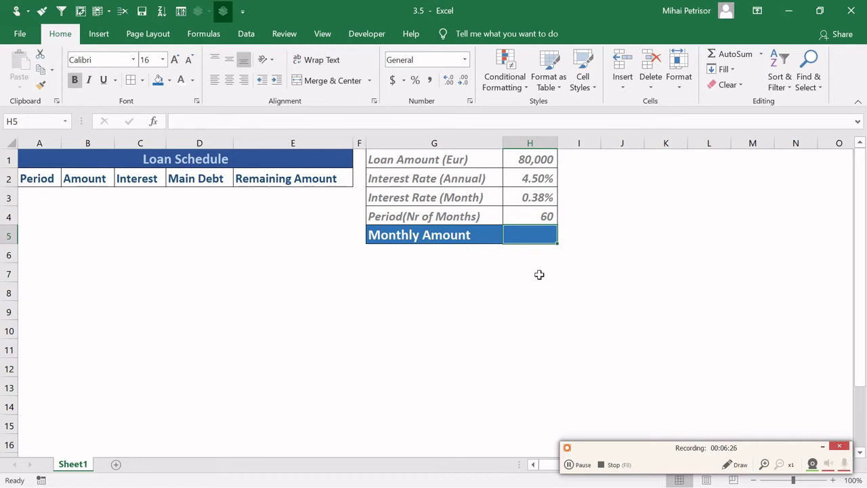
text(=P)
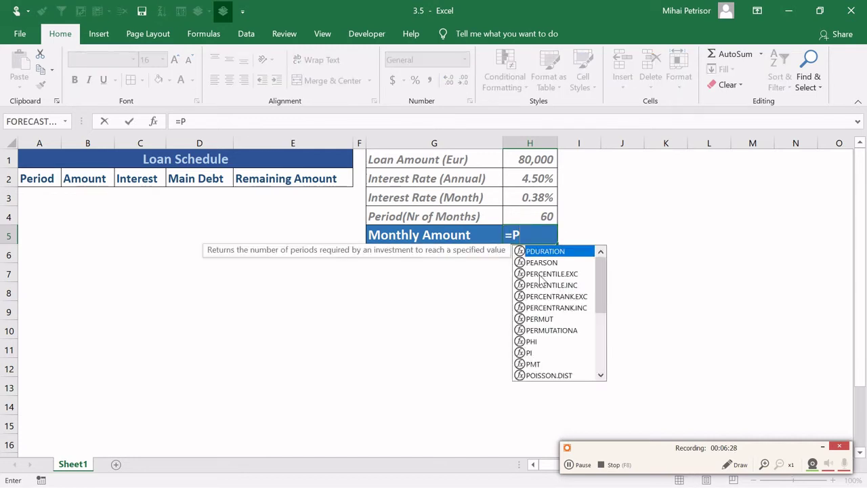
text(MT()
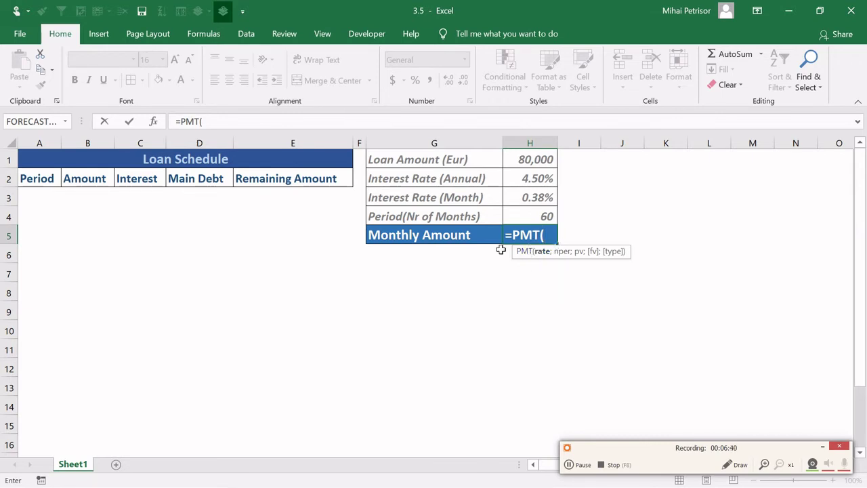
click(526, 195)
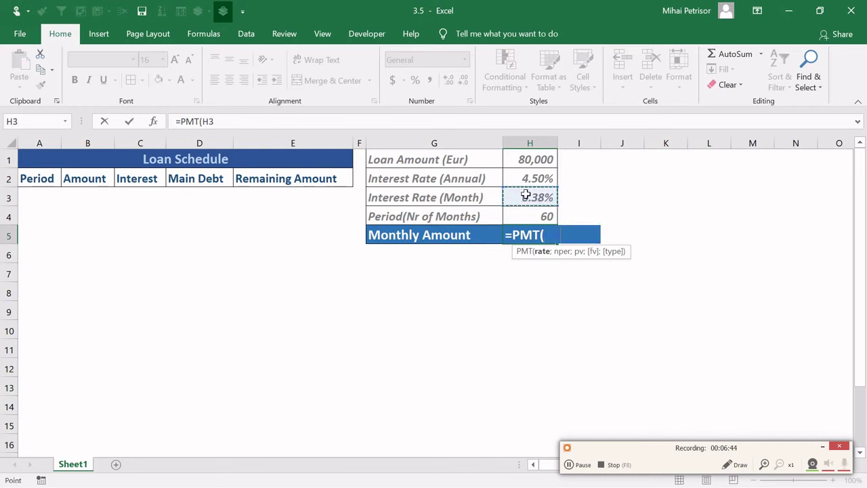
text(;)
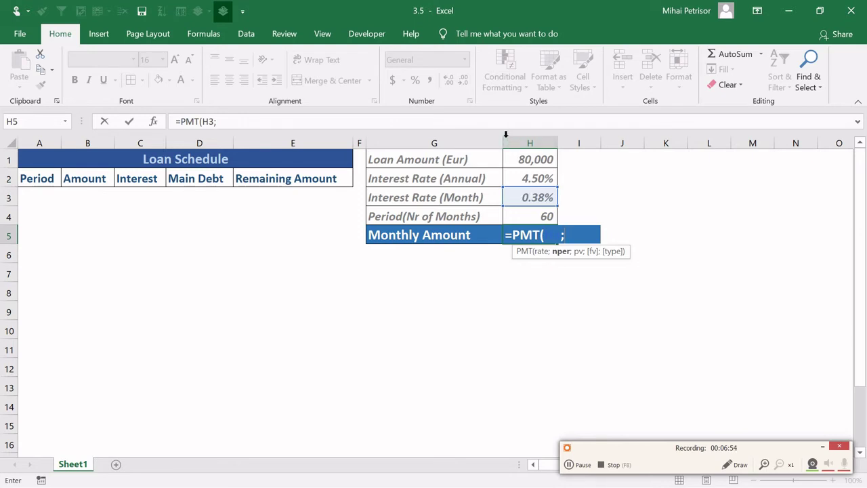
click(523, 213)
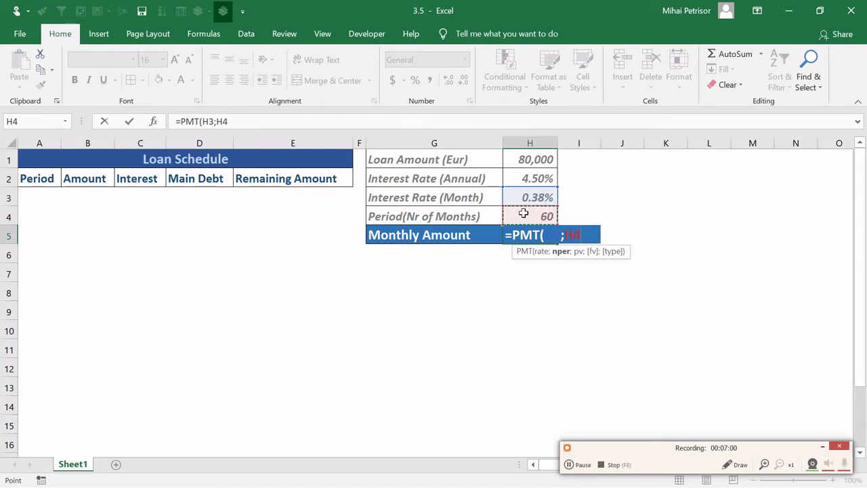
text(;)
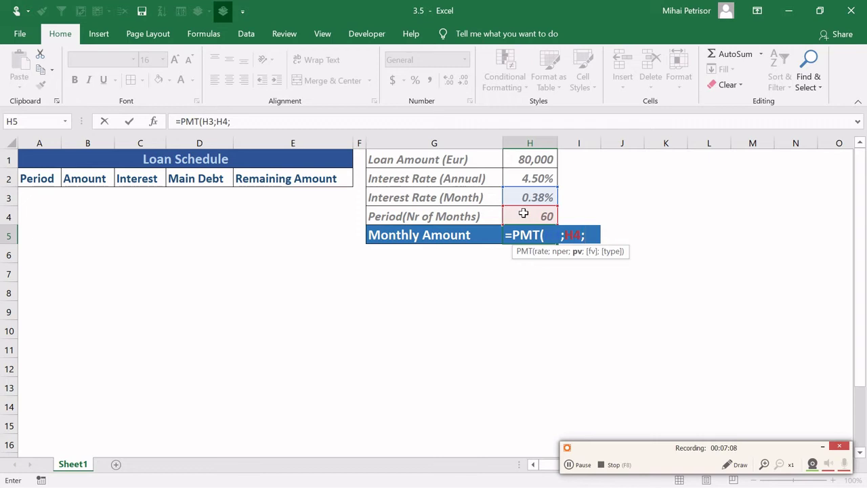
click(546, 159)
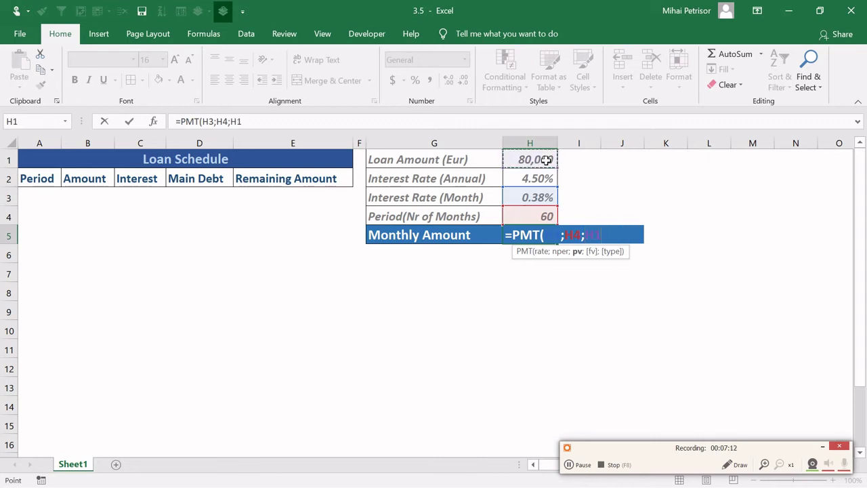
text())
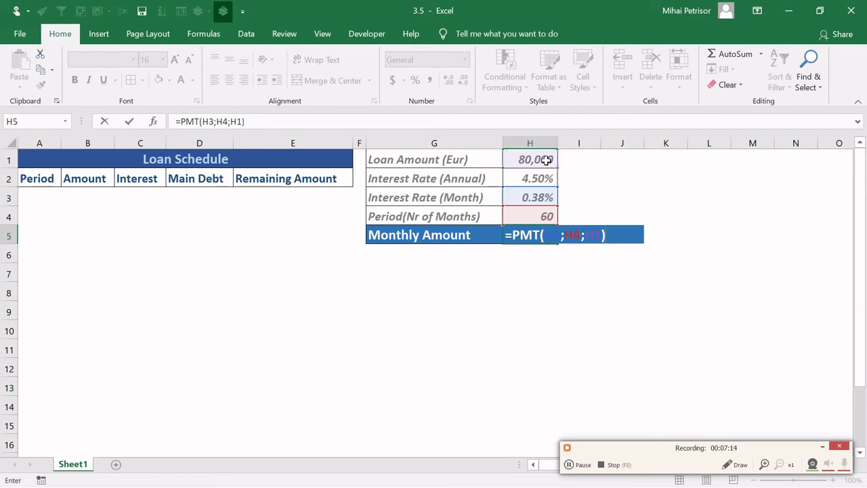
key(Return)
double_click(558, 143)
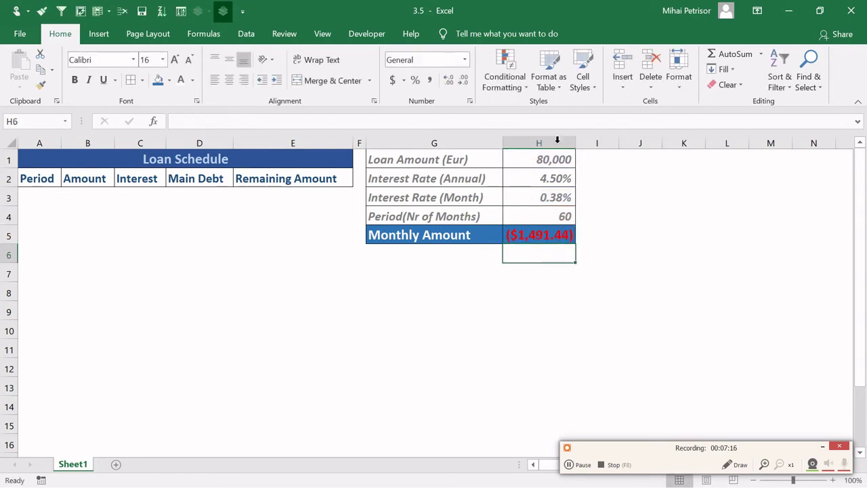
Recolor the Monthly Amount row G5:H5 with a light blue fill and black font
click(526, 228)
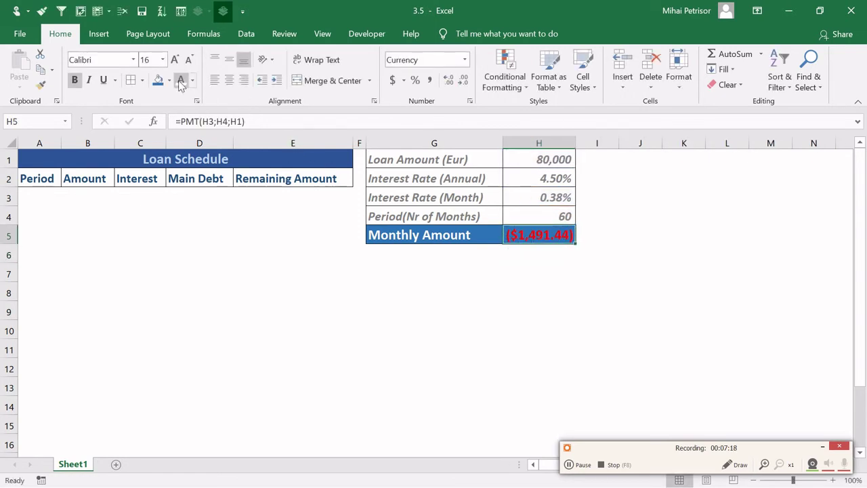
click(545, 289)
click(548, 236)
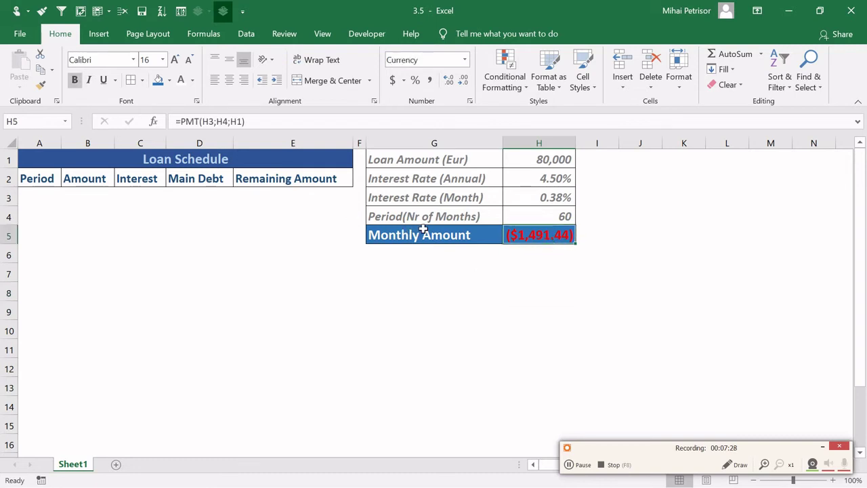
drag(419, 228, 517, 233)
click(170, 80)
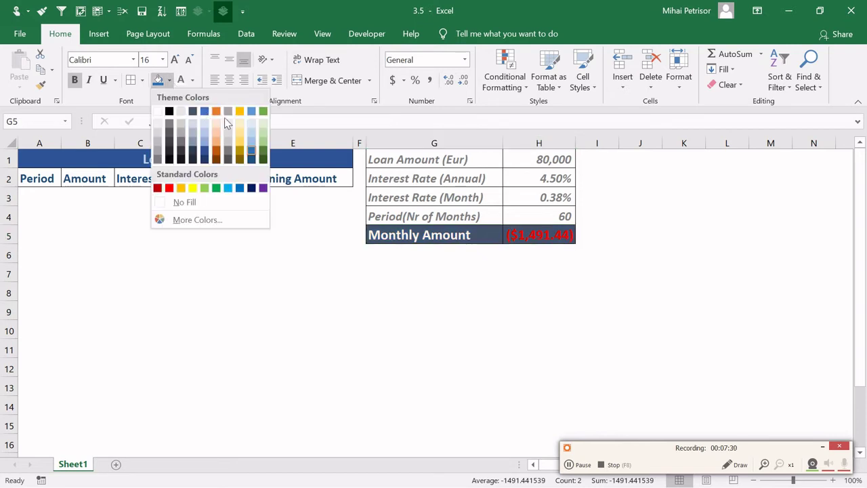
click(251, 135)
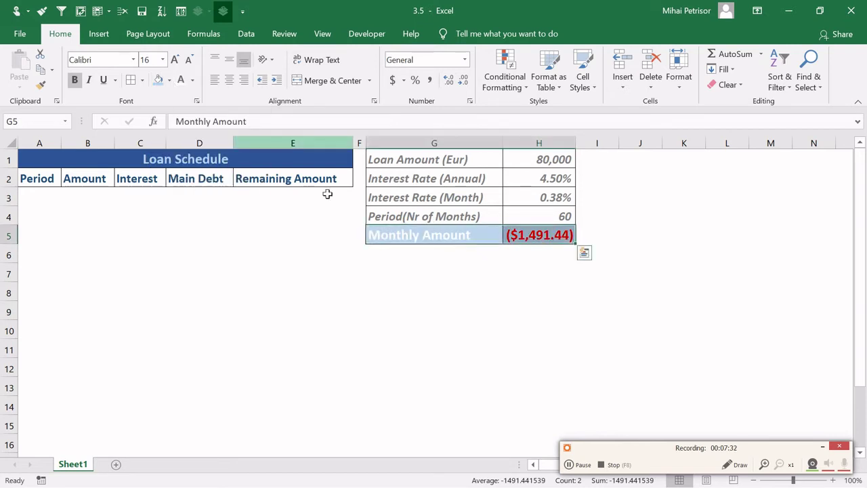
click(193, 80)
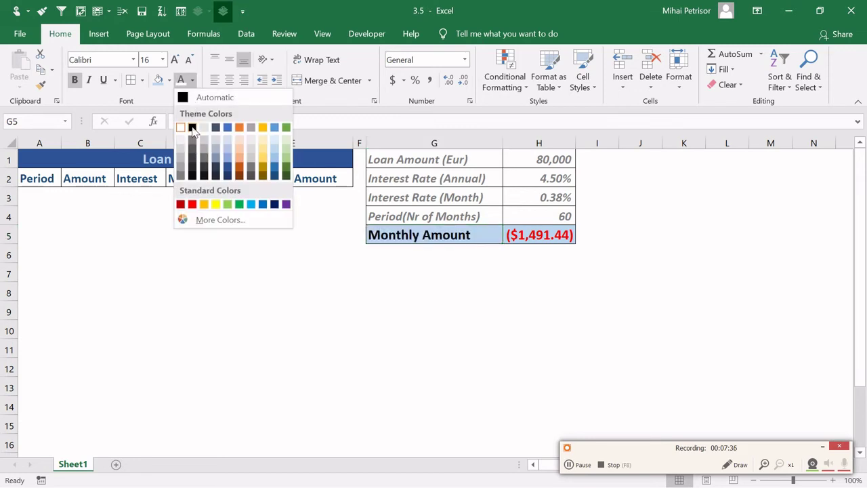
click(193, 128)
click(434, 309)
click(451, 237)
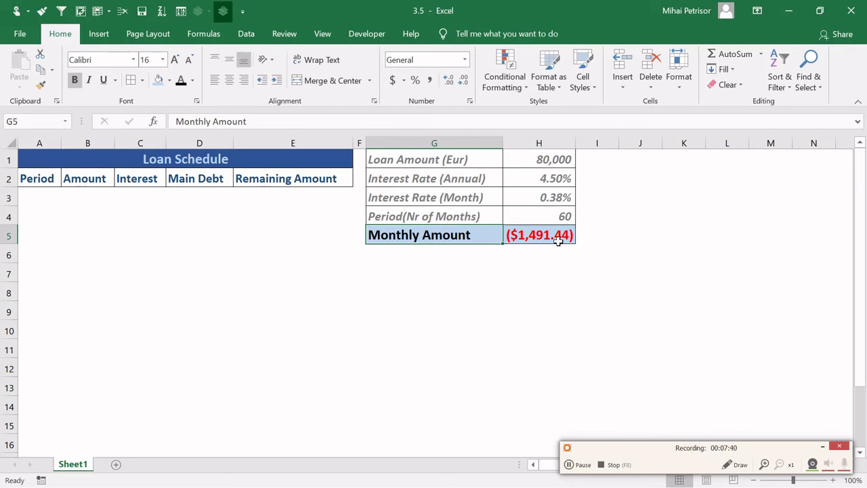
click(533, 290)
click(536, 237)
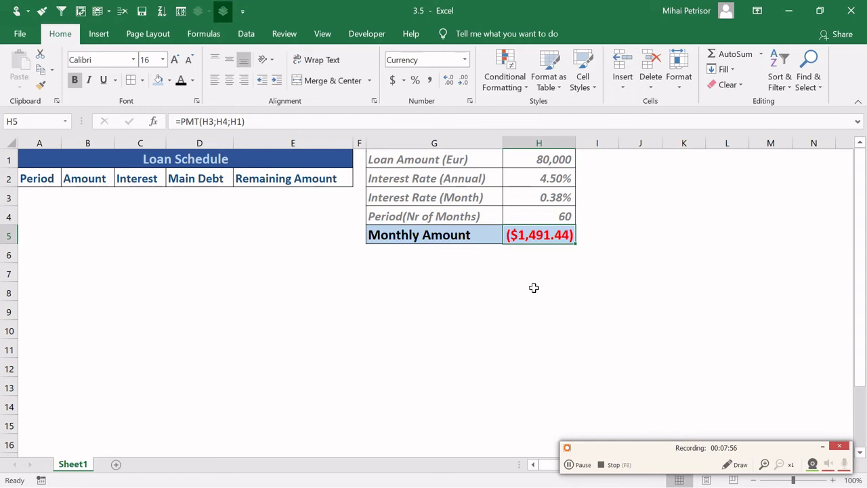
key(Down)
click(534, 287)
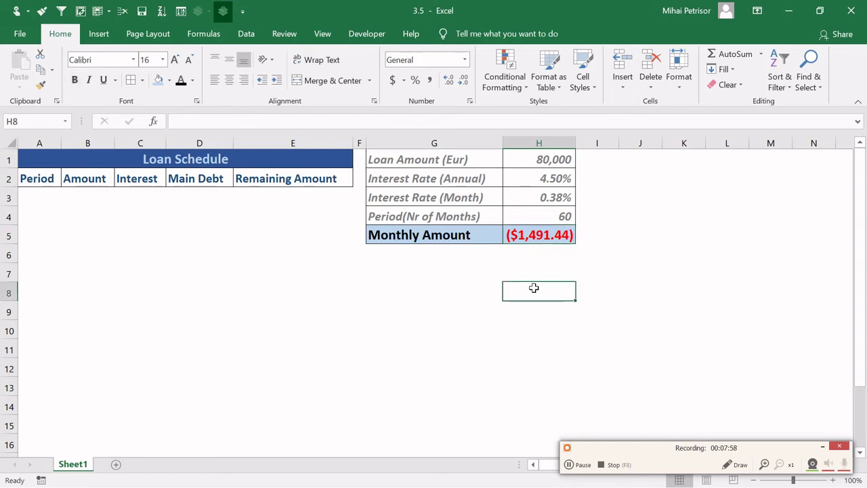
Calculate the total repayment in J4 with the formula =H5*H4
click(635, 211)
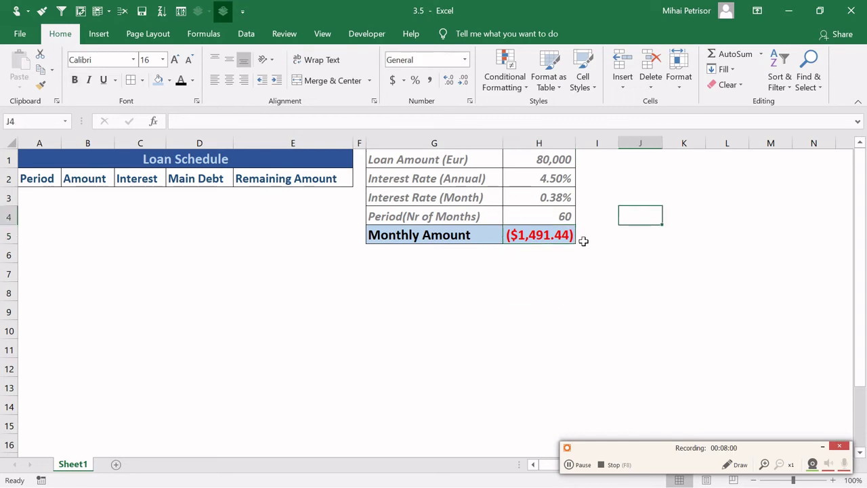
text(=)
click(555, 235)
text(*)
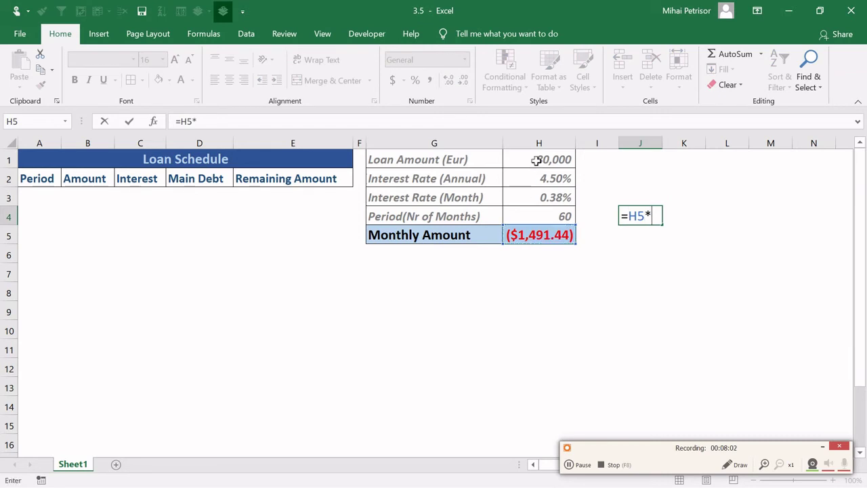
click(536, 215)
key(Return)
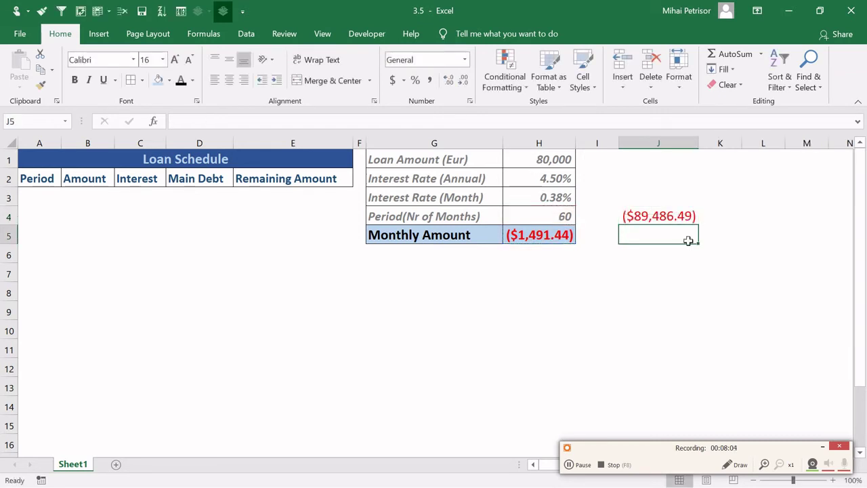
click(674, 216)
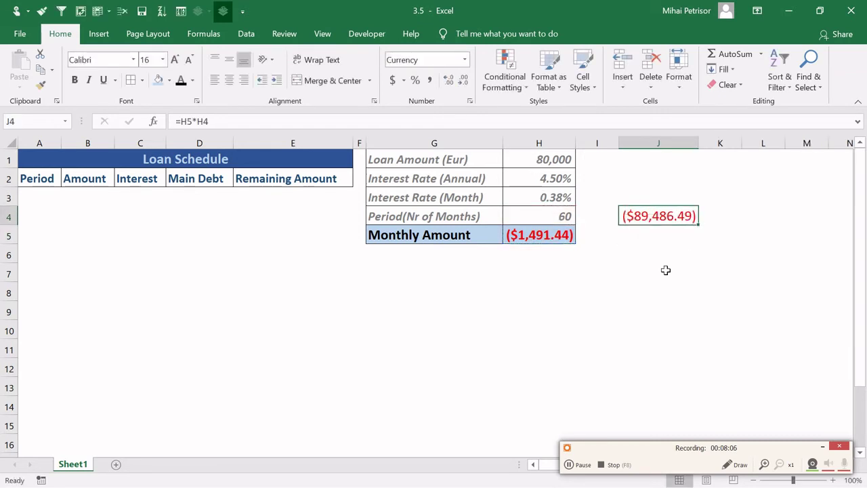
Calculate the total interest cost in J5 with the formula =J4+H1
click(651, 237)
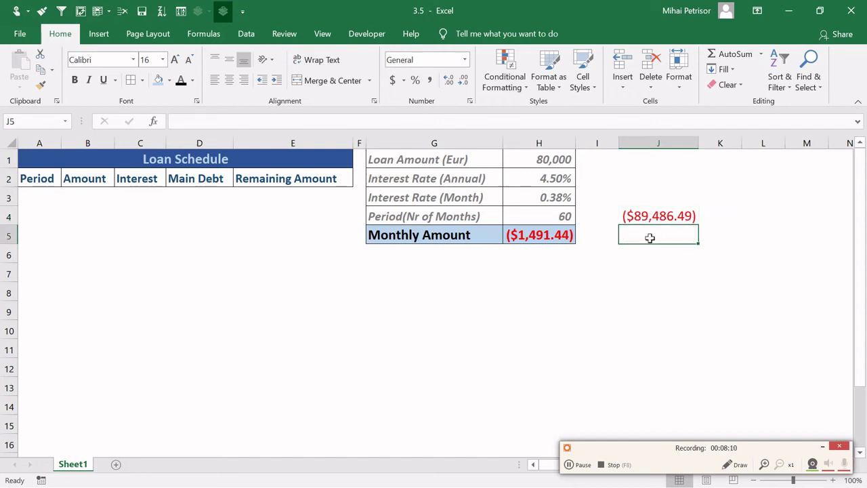
text(=)
click(633, 214)
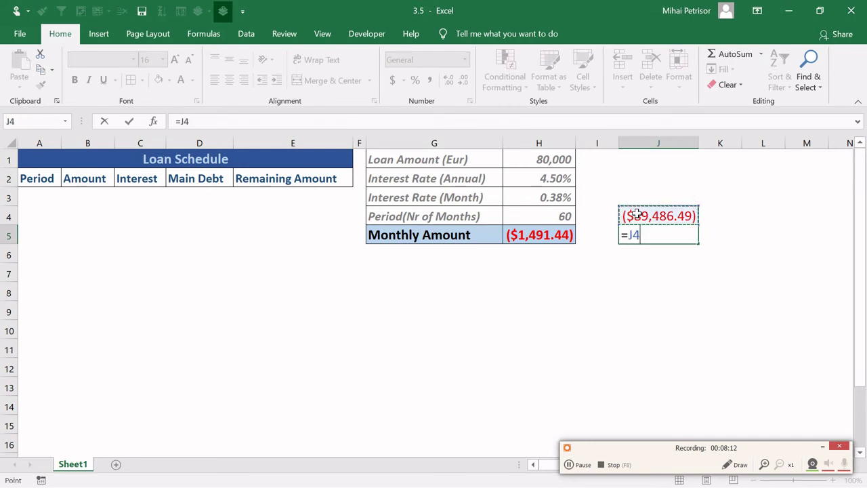
text(+)
click(569, 168)
key(Return)
click(662, 237)
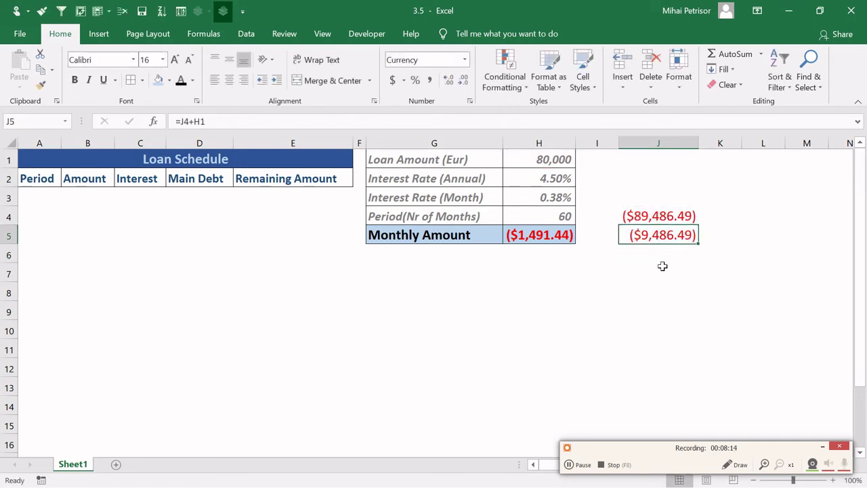
Clear the trial calculations from J4:J5
drag(658, 215, 653, 236)
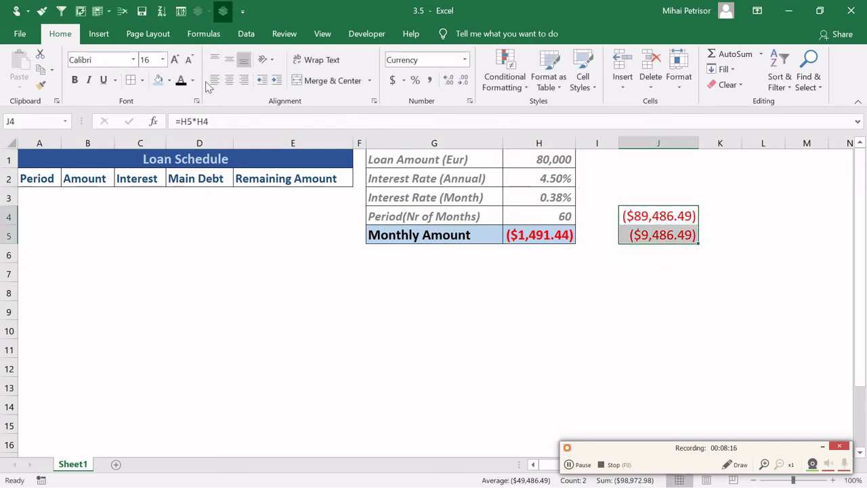
key(Delete)
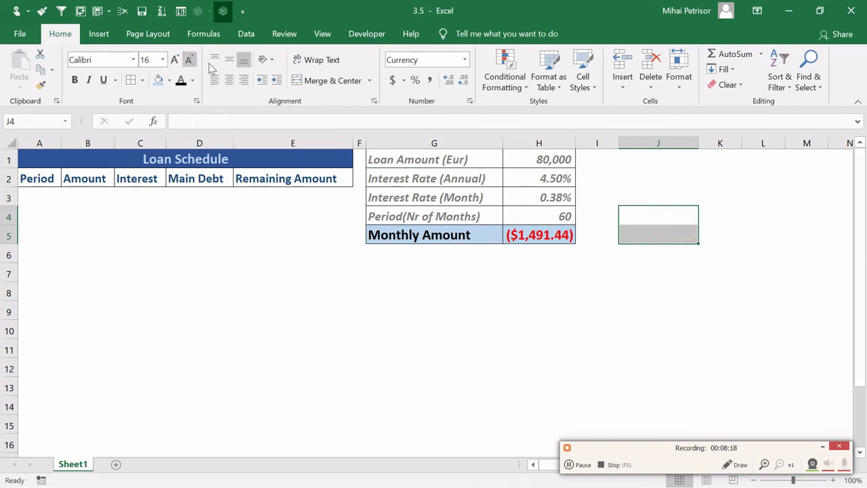
click(211, 269)
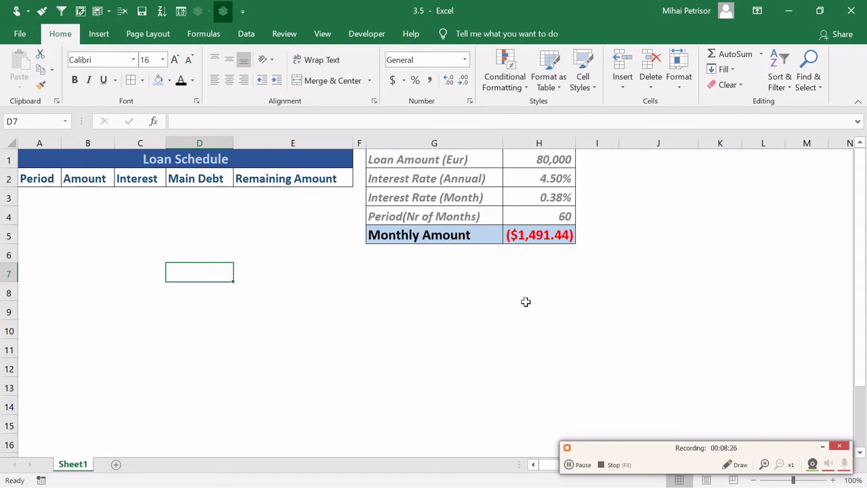
click(520, 265)
Number the periods from 1 to 60 down the Period column, filling the series from A3 to A62
click(42, 195)
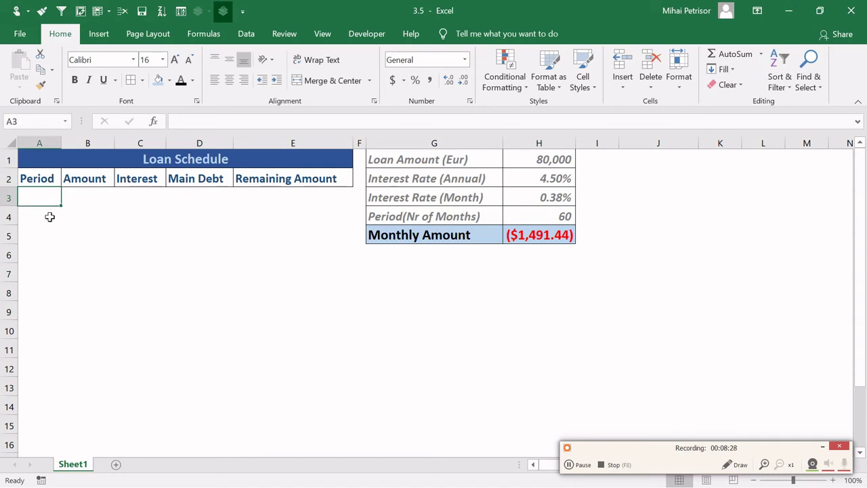
text(1)
key(Return)
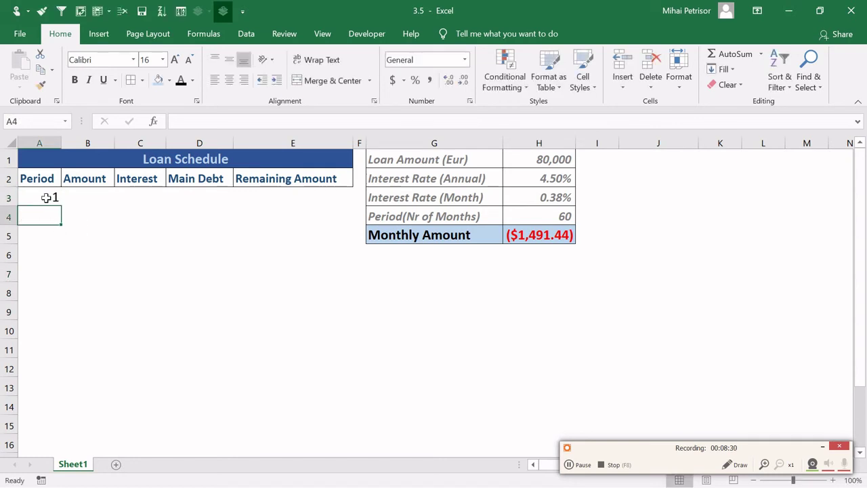
text(2)
key(Return)
drag(46, 197, 50, 223)
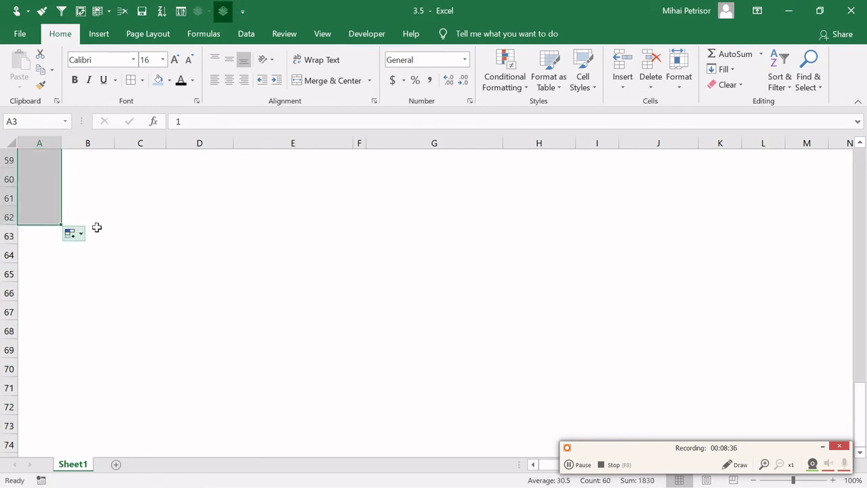
scroll(131, 220, up, 8)
scroll(131, 221, down, 8)
scroll(130, 220, up, 19)
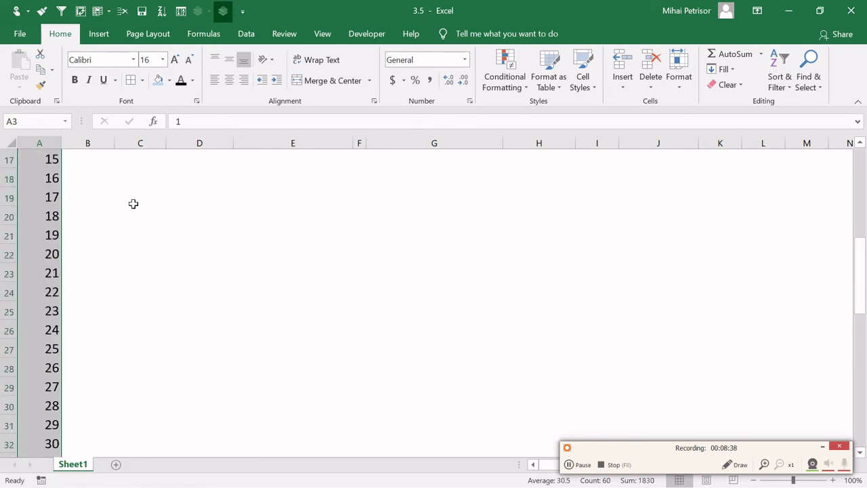
Enter the first period's payment in B3 as =-$H$5, a positive absolute reference to the monthly amount
click(133, 202)
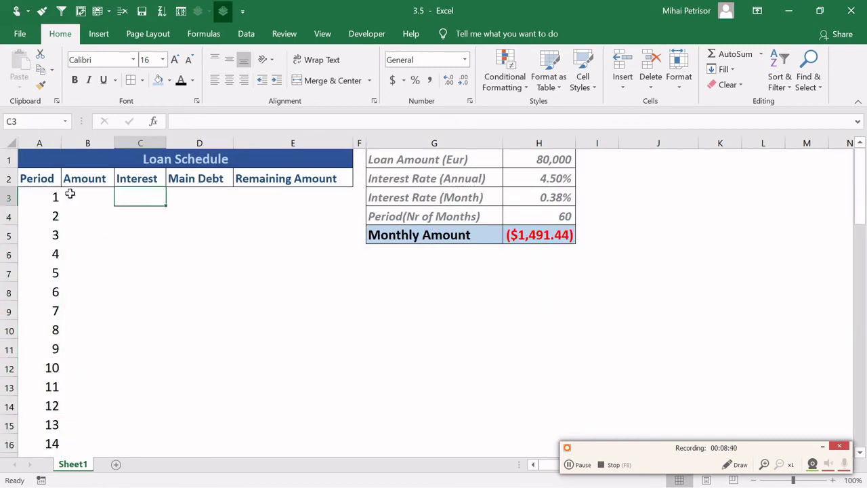
drag(114, 142, 118, 143)
key(Left)
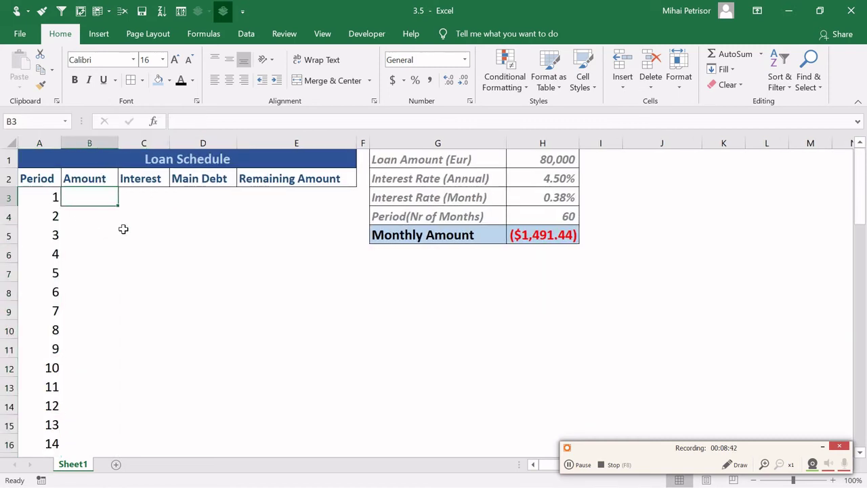
text(=)
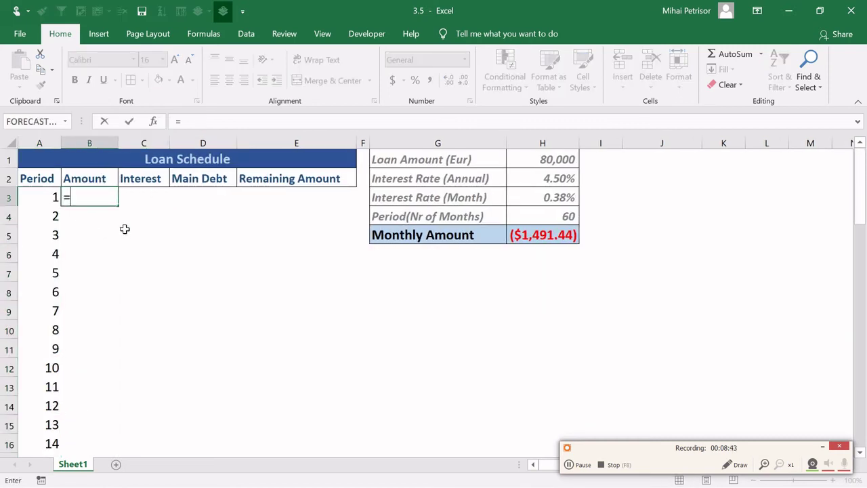
click(565, 235)
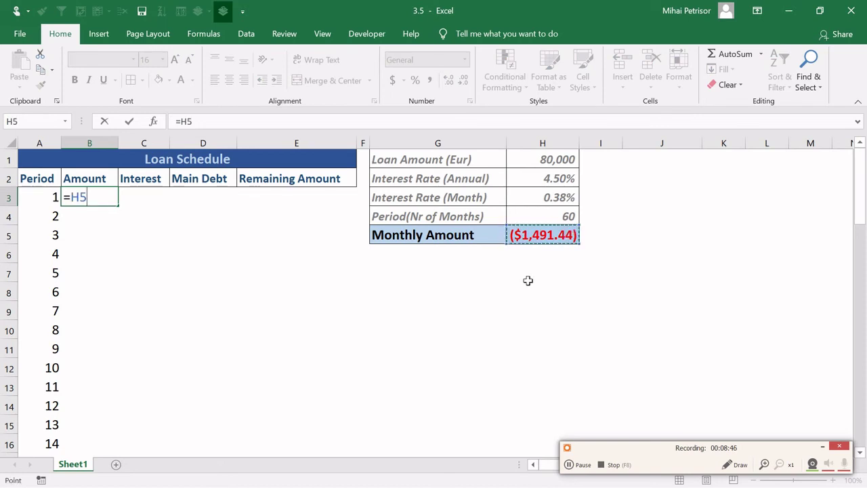
click(181, 121)
text(-)
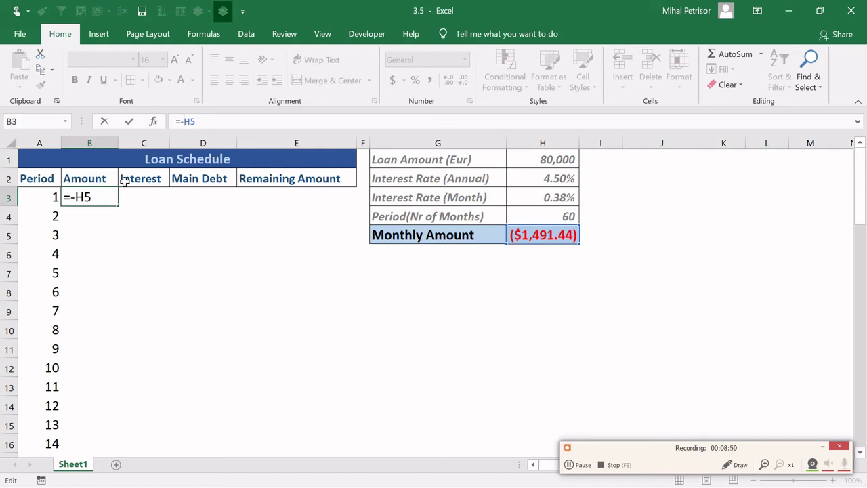
key(F4)
key(Return)
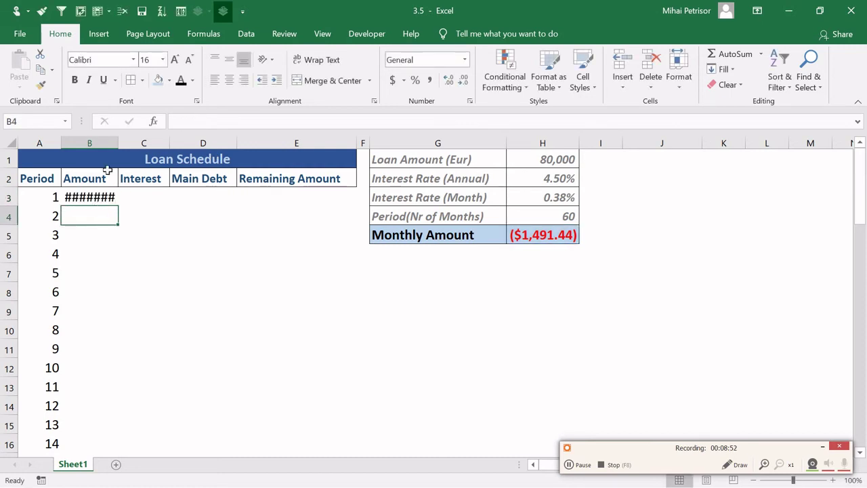
Fit the Amount column to its contents and fill the B3 formula down through all 60 periods
double_click(117, 144)
click(121, 195)
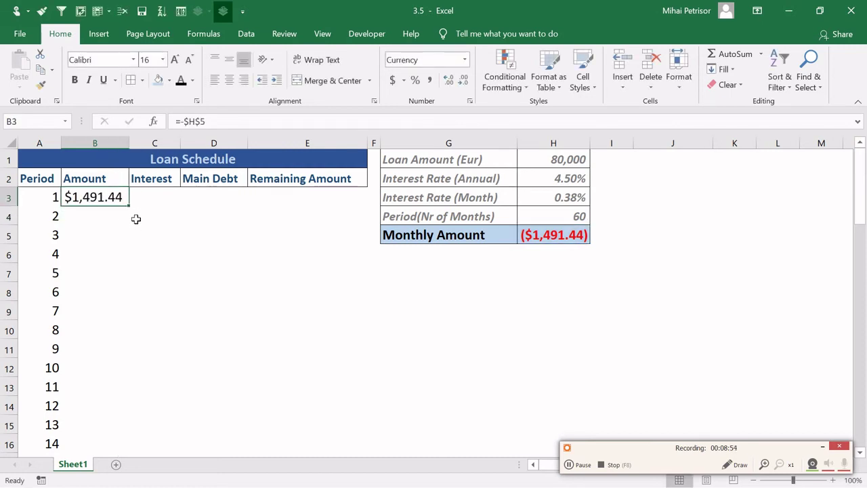
double_click(129, 205)
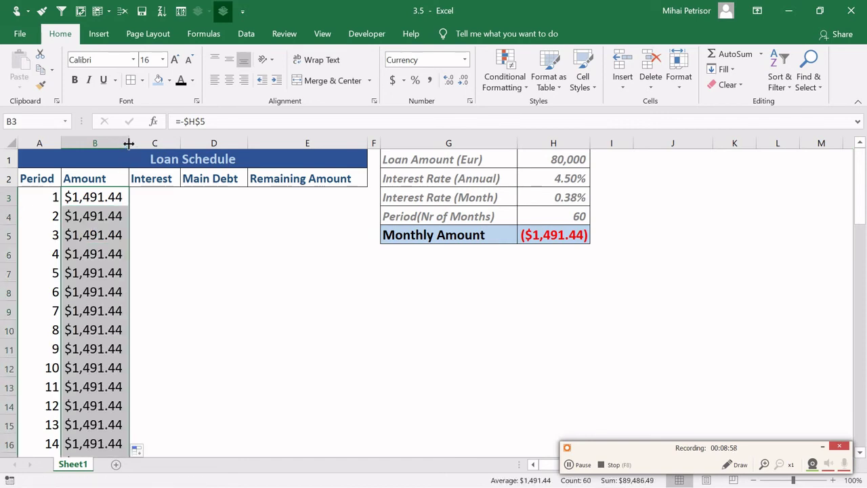
Format the Amount values as numbers with thousands separators and no decimals, and refit the column width
key(ctrl+shift+1)
click(466, 80)
click(466, 80)
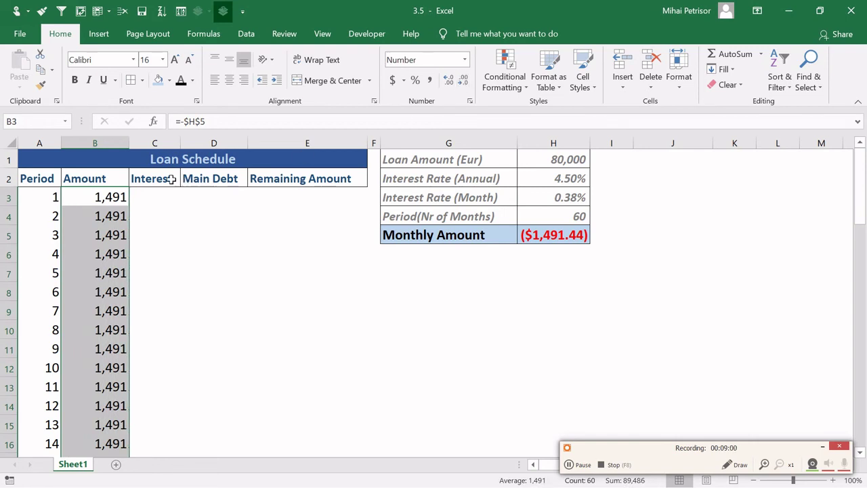
double_click(129, 142)
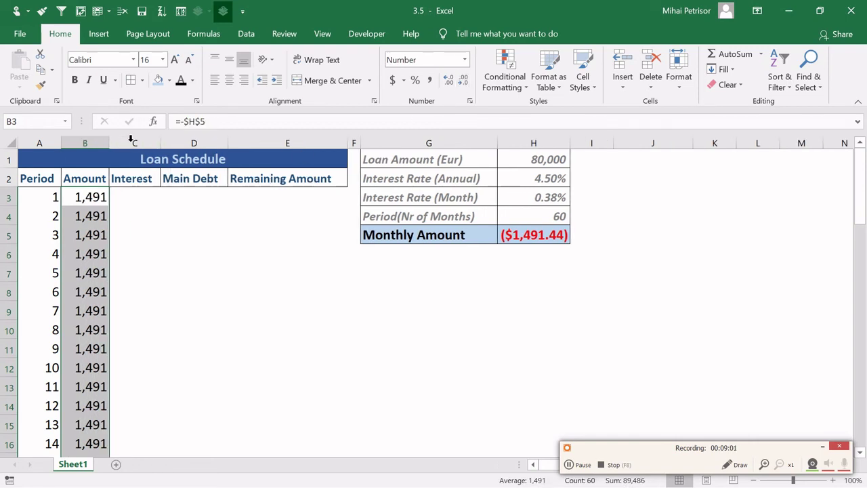
click(139, 197)
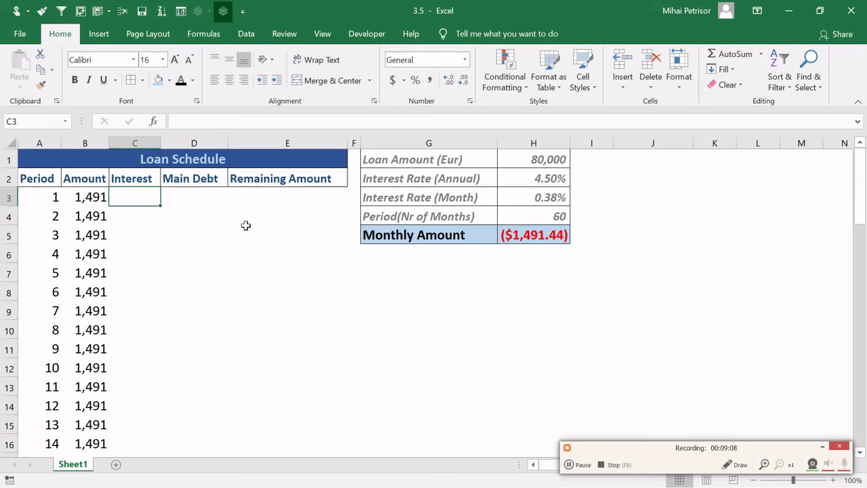
click(193, 296)
click(136, 200)
click(522, 161)
click(138, 192)
Change the label in G3 to "Interest Rate (Monthly)"
double_click(472, 197)
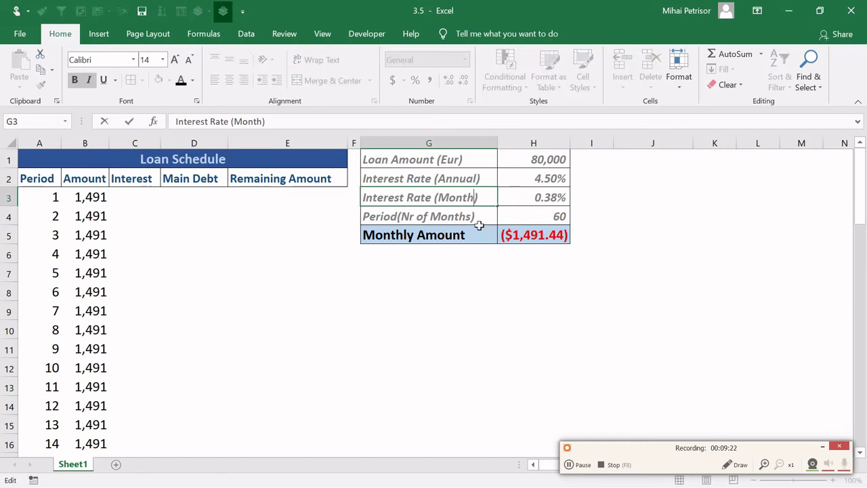
text(y)
click(480, 307)
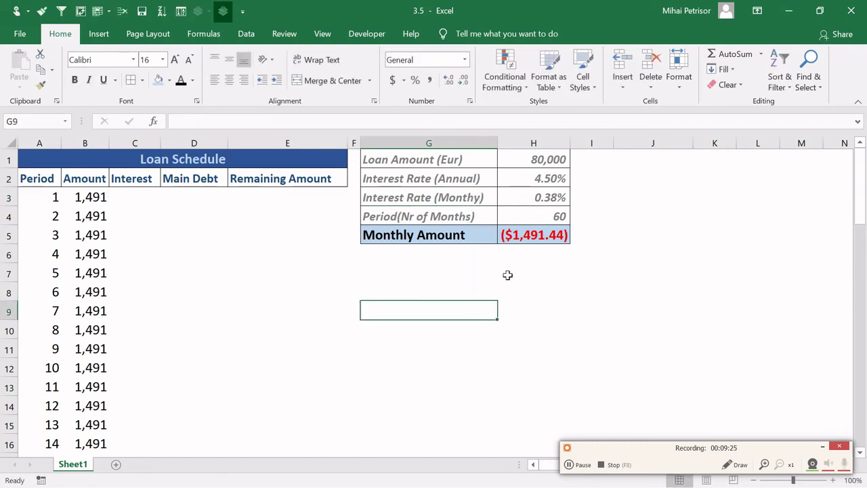
double_click(473, 196)
text(l)
click(446, 255)
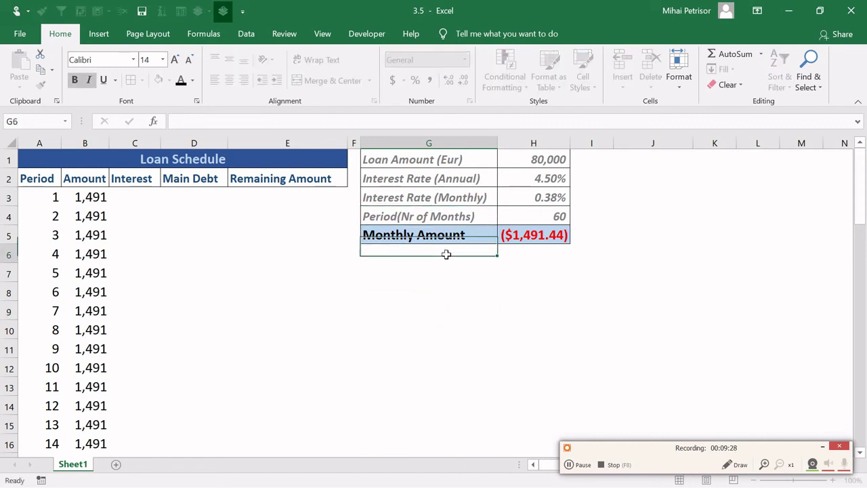
Calculate the first period's interest in C3 from the loan amount and monthly rate with the formula =H1*H3
click(140, 196)
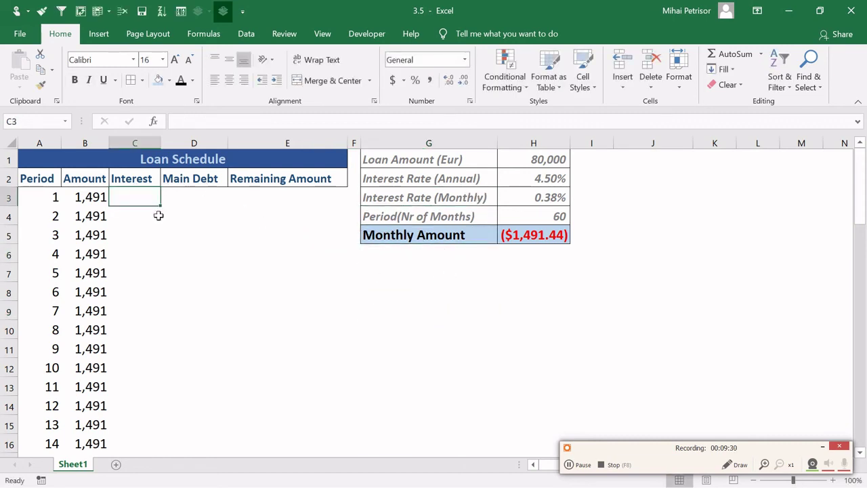
text(=)
click(518, 158)
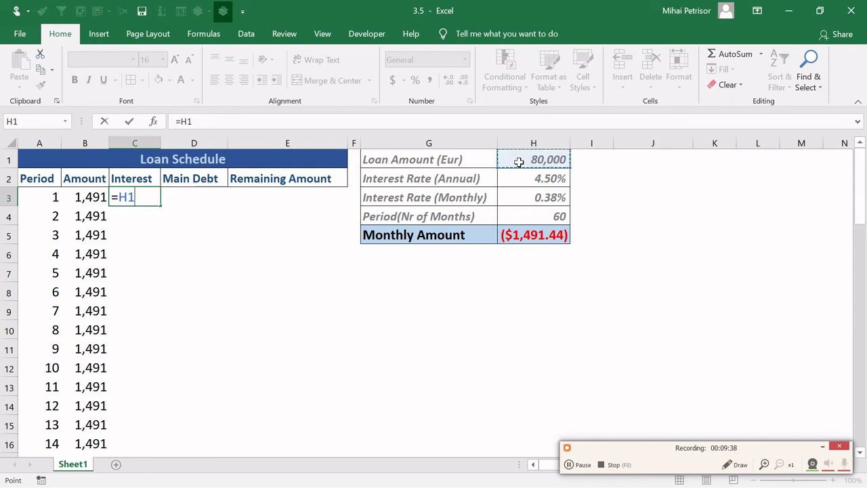
text(*)
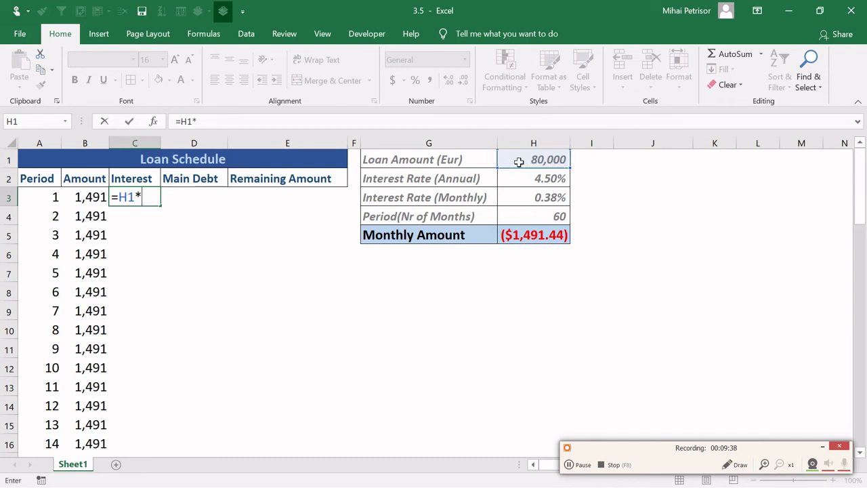
click(545, 198)
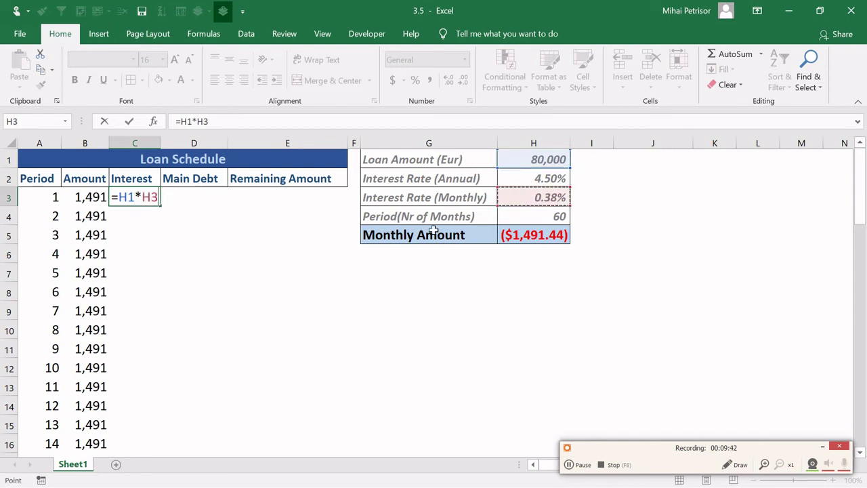
key(Return)
click(147, 195)
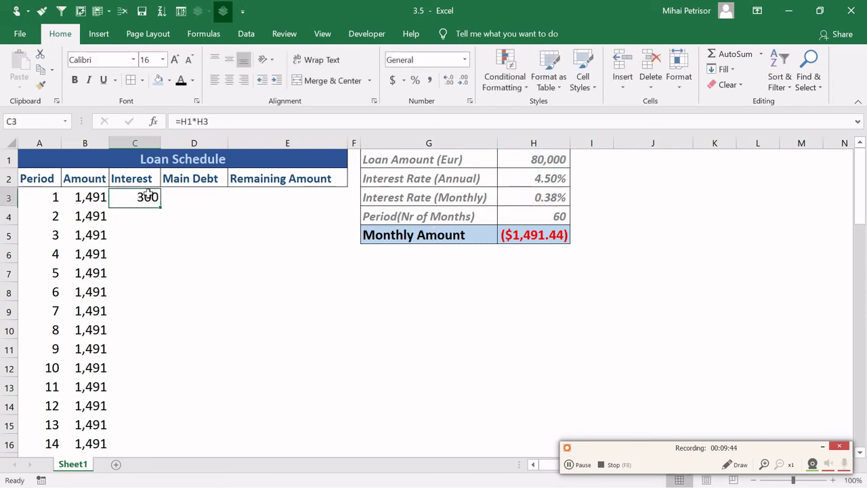
Calculate the first period's main debt in D3 with the formula =B3-C3
click(184, 197)
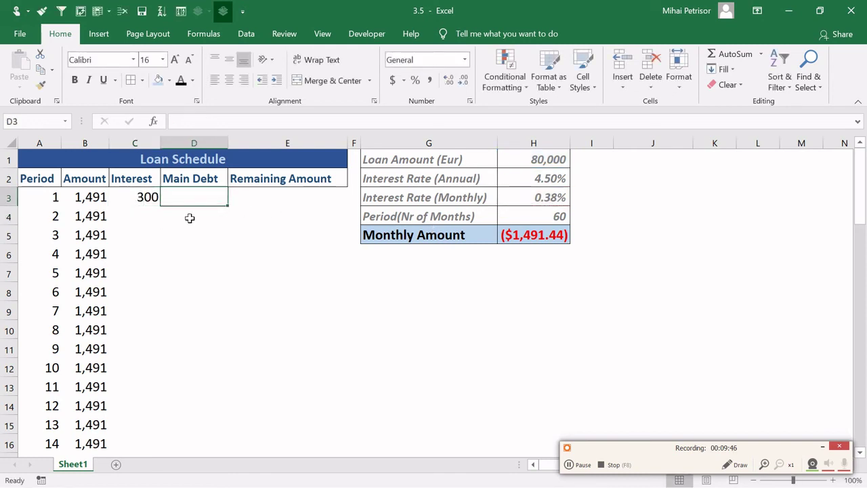
text(=)
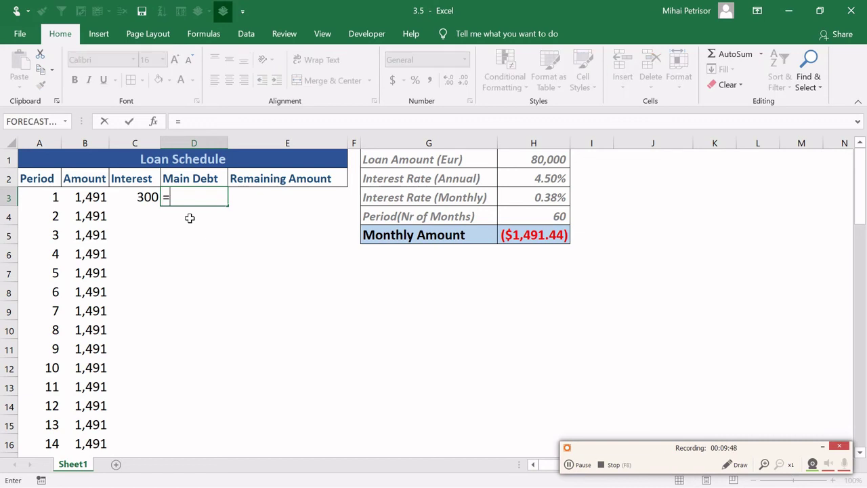
click(93, 197)
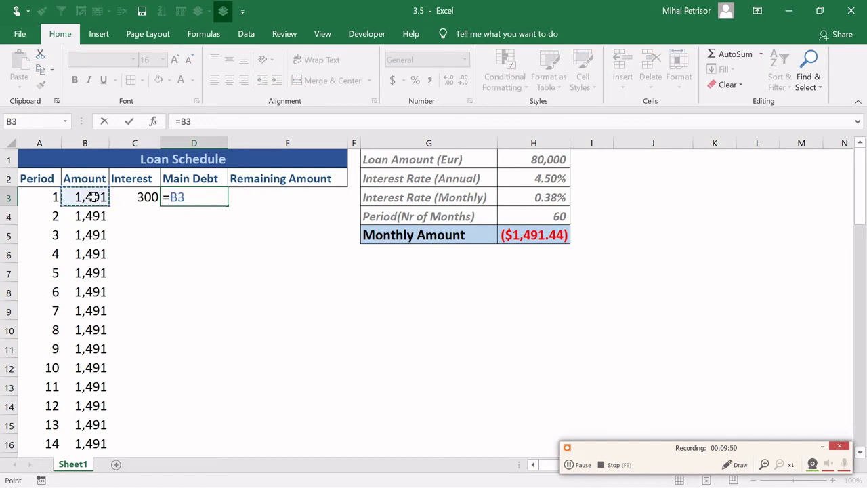
text(-)
click(126, 195)
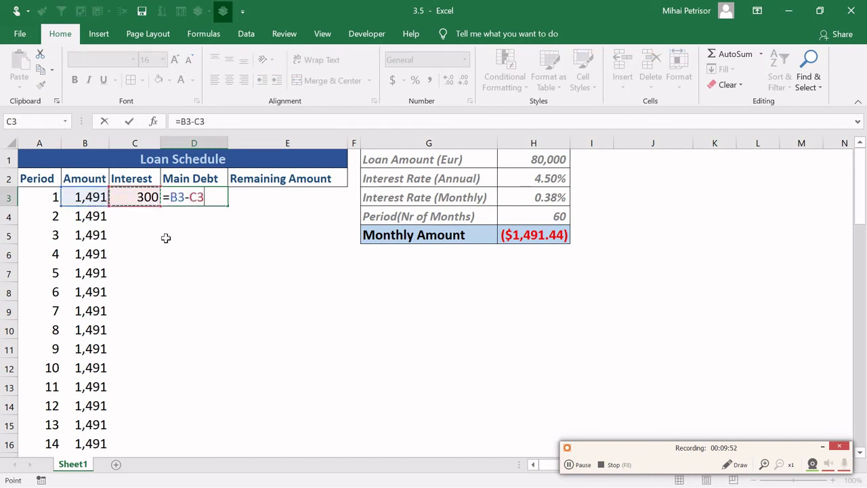
key(Return)
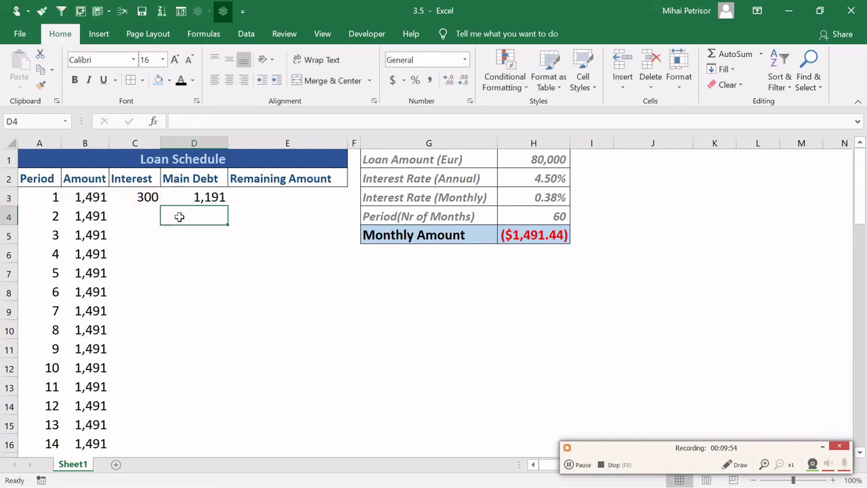
Check the sum of the first period's interest and main debt in C3:D3 against the payment amount
click(182, 195)
drag(182, 195, 145, 195)
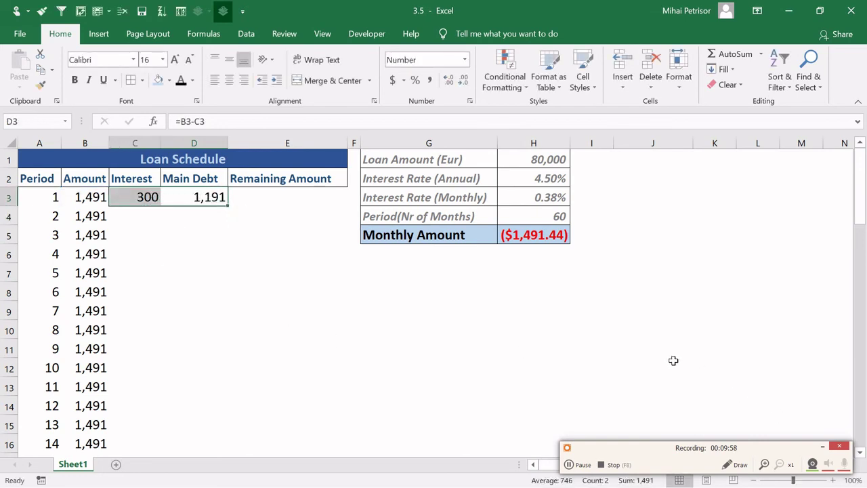
click(561, 338)
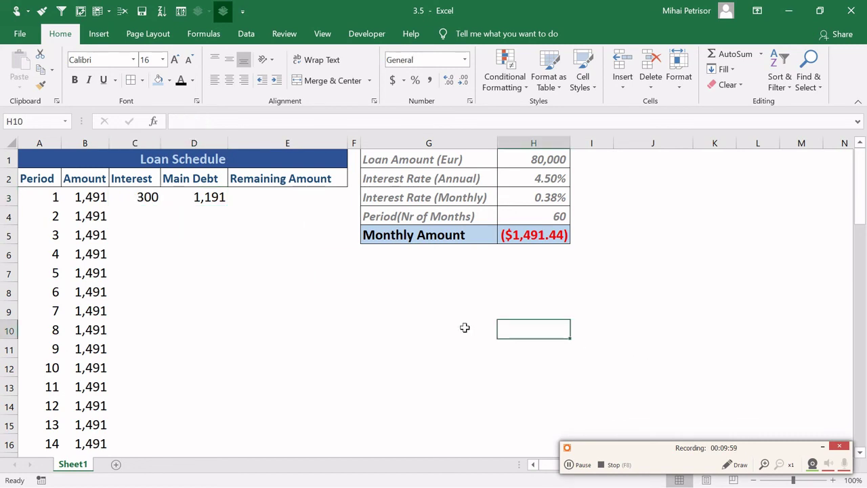
click(151, 199)
drag(195, 197, 147, 198)
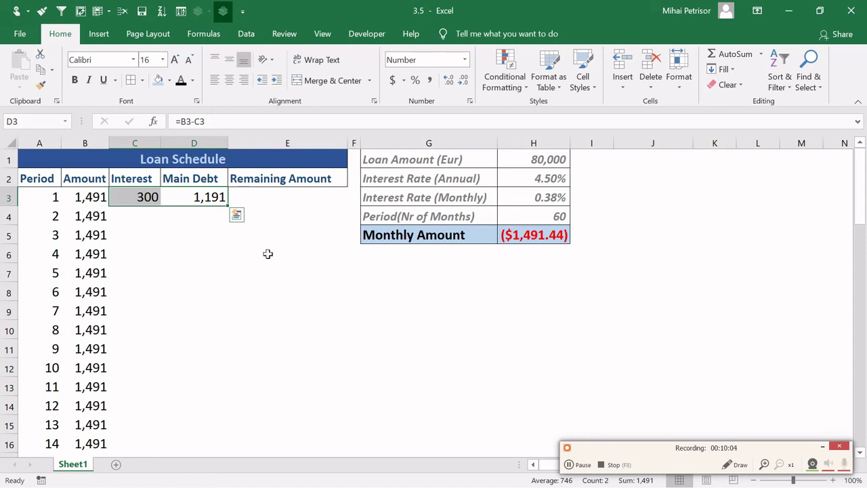
click(339, 291)
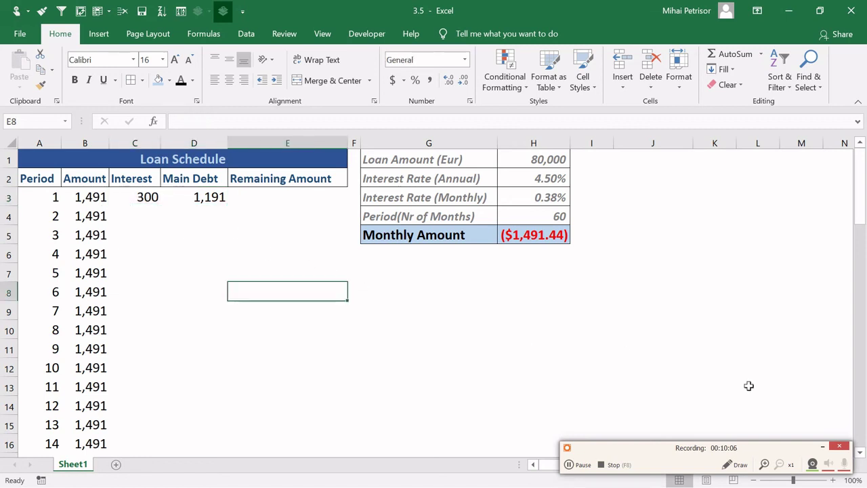
click(434, 348)
click(181, 211)
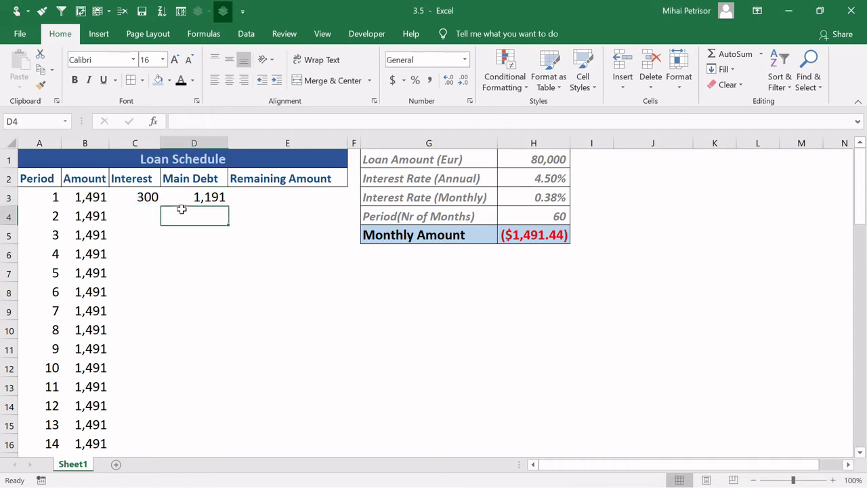
Calculate the first period's remaining amount in E3 with the formula =H1-D3
click(254, 197)
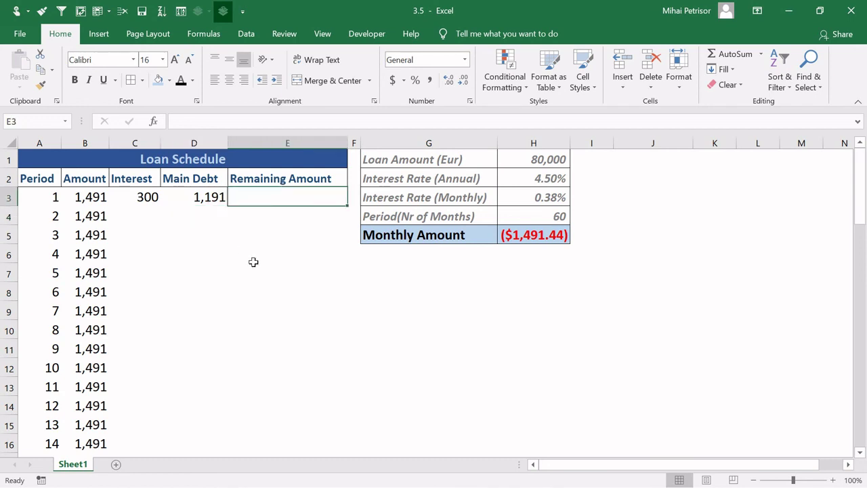
text(=)
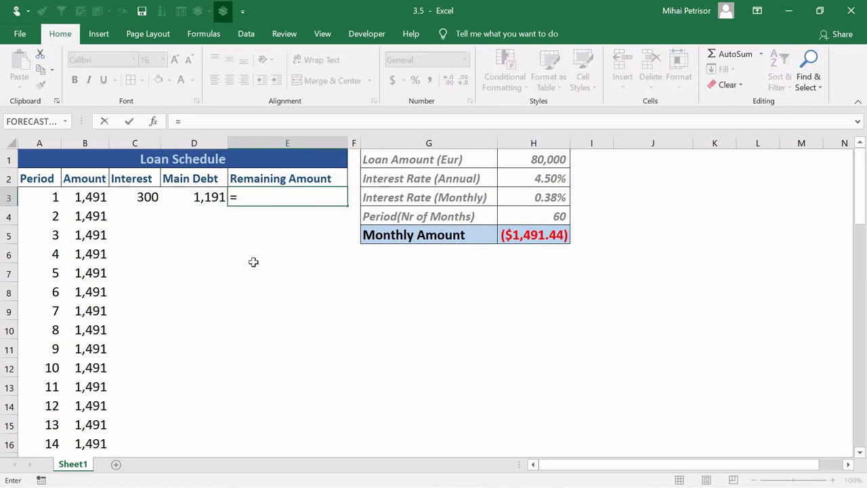
click(518, 163)
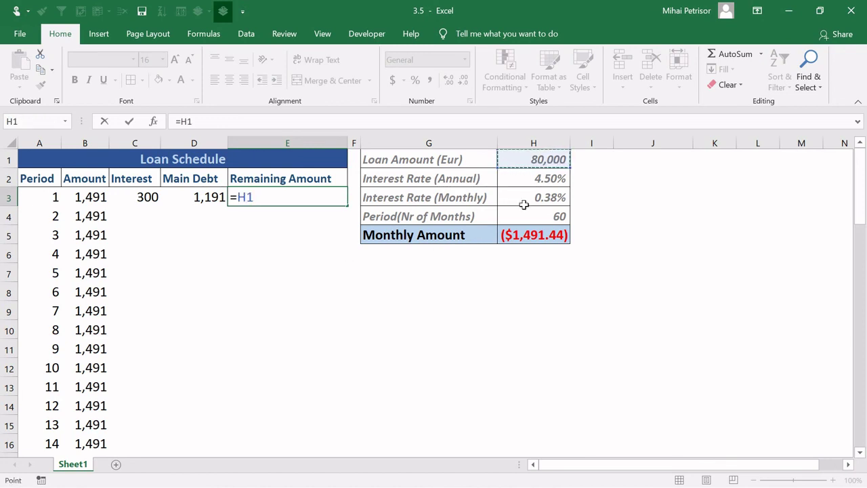
text(-)
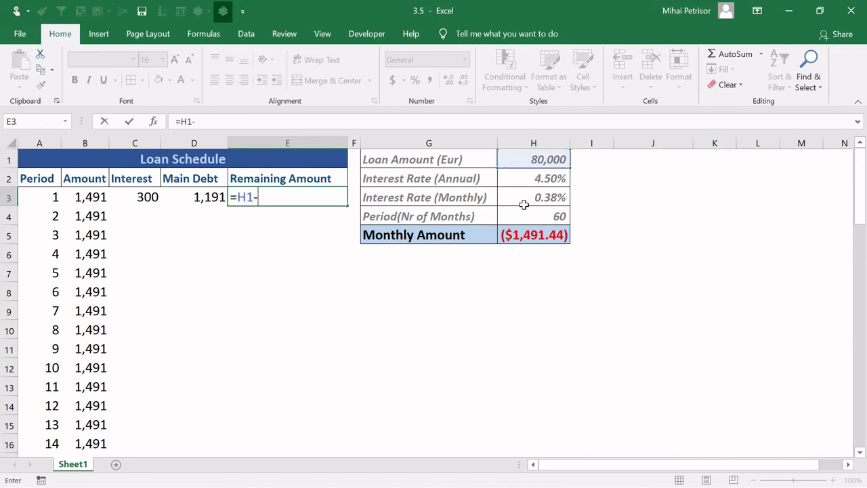
click(204, 195)
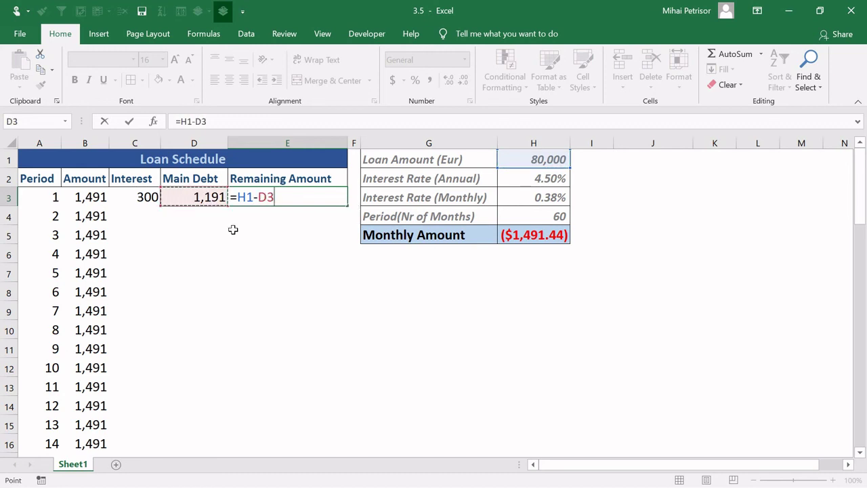
key(Return)
click(270, 196)
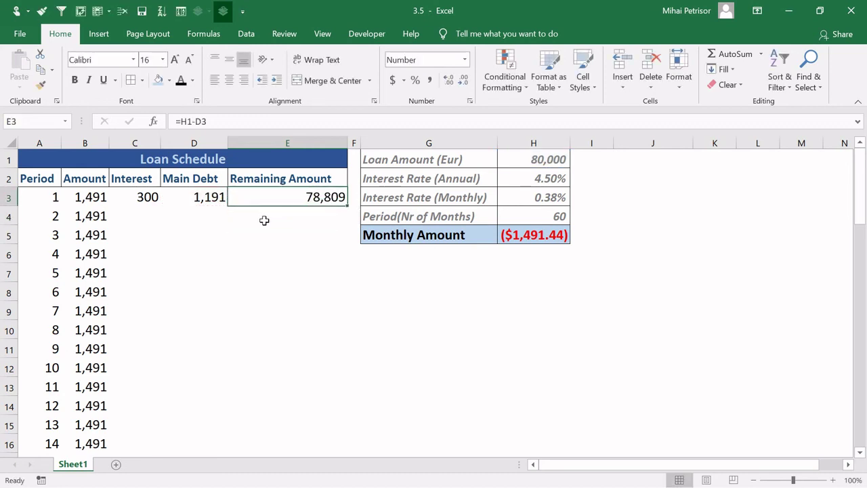
Apply all borders to the first two period rows of the loan schedule, A3:E3 and A4:E4
drag(52, 196, 341, 197)
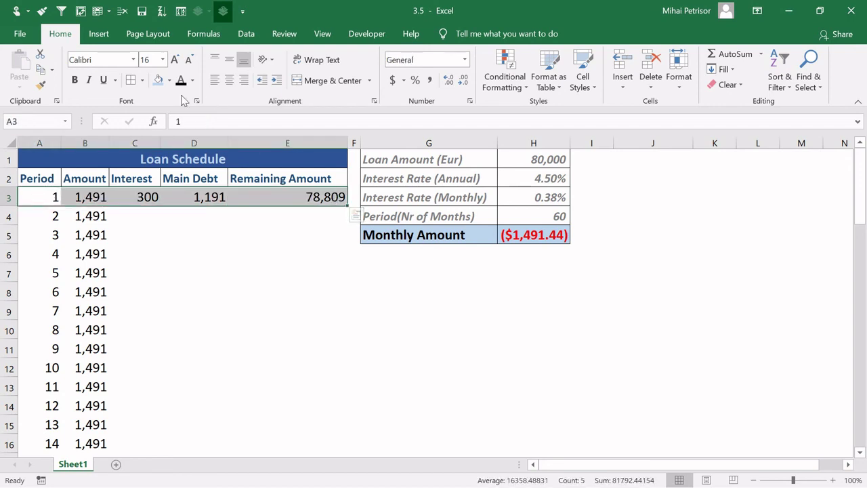
click(131, 80)
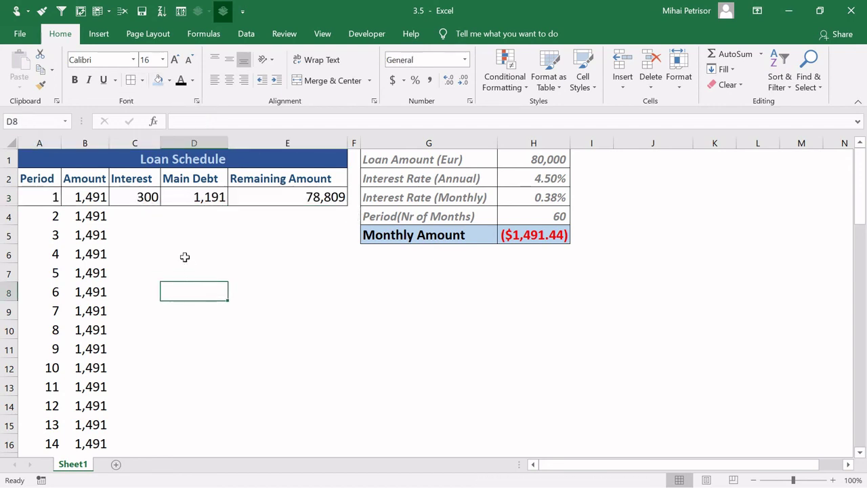
drag(51, 216, 309, 214)
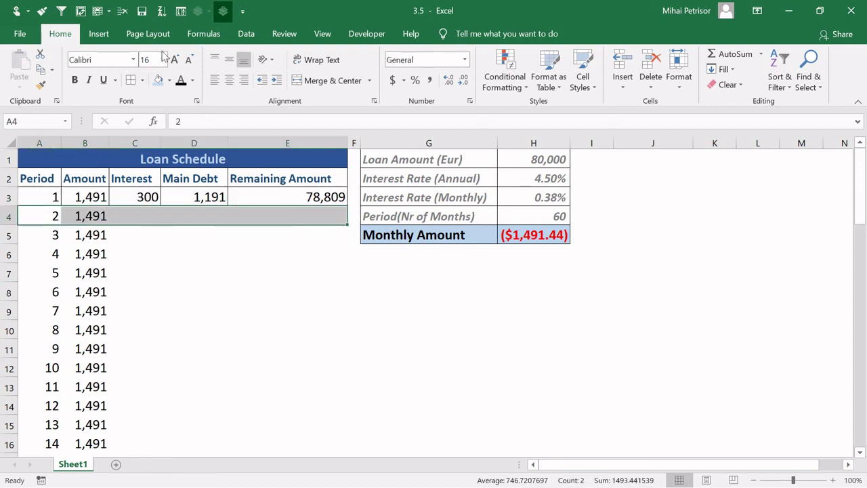
click(131, 81)
Calculate the second period's interest in C4 from the absolute monthly rate and previous remaining amount with the formula =$H$3*E3
click(145, 217)
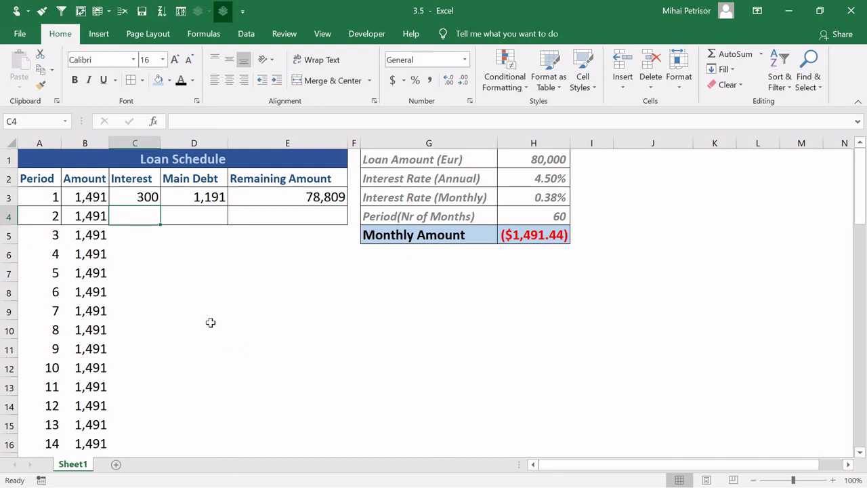
scroll(174, 294, down, 18)
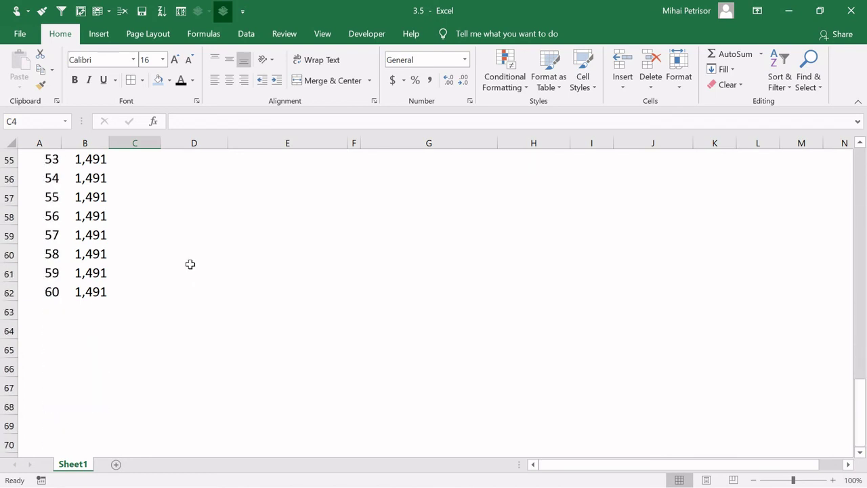
scroll(190, 263, up, 3)
scroll(201, 257, up, 15)
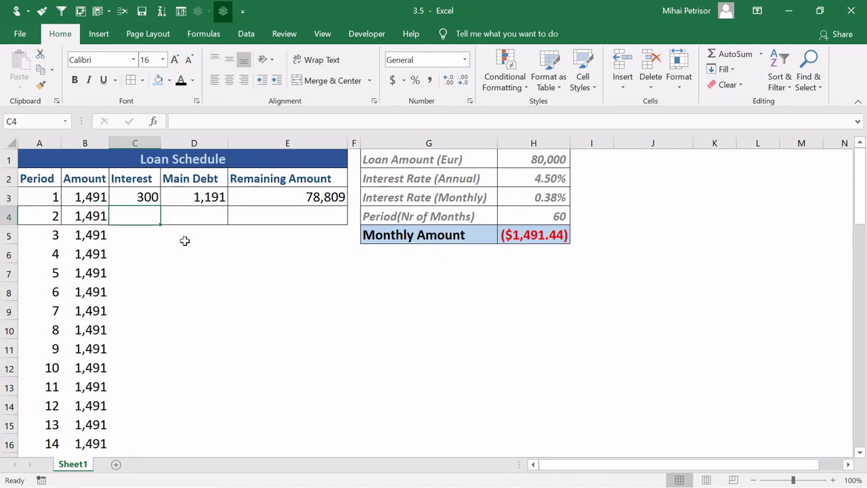
text(=)
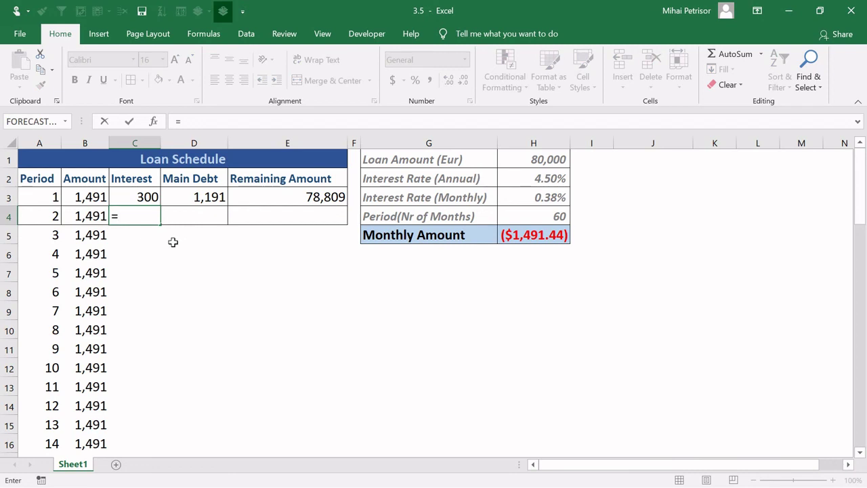
click(300, 195)
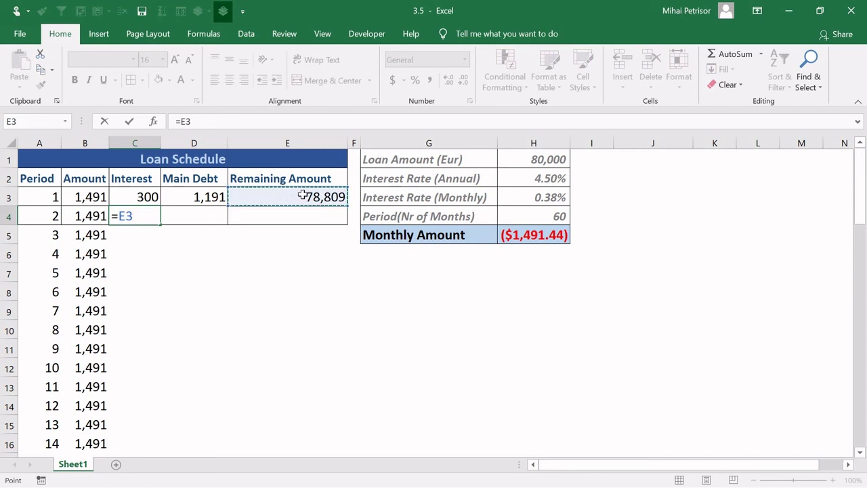
click(530, 196)
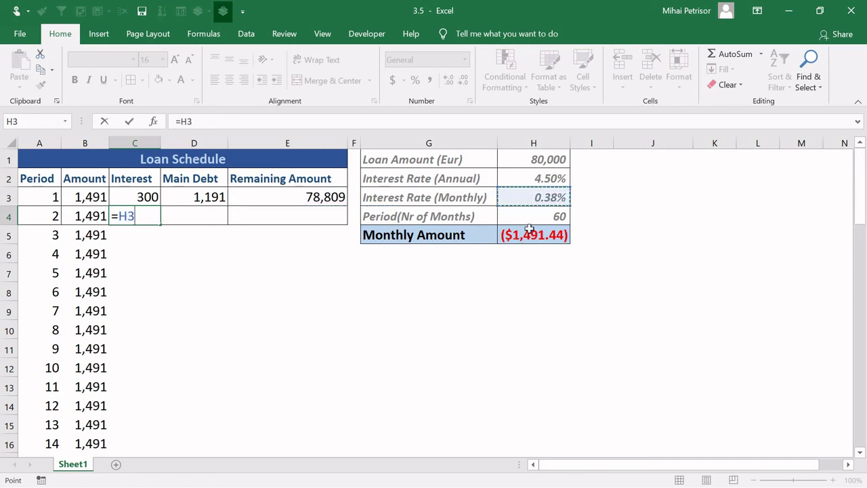
key(F4)
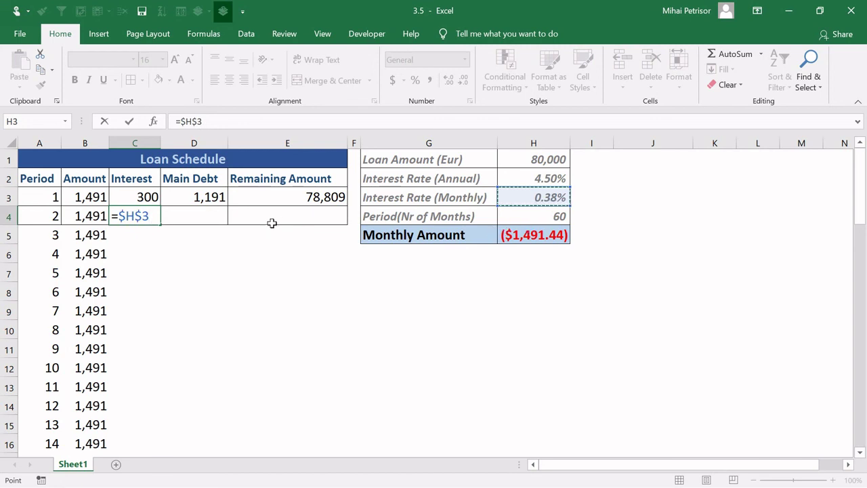
text(*)
click(289, 196)
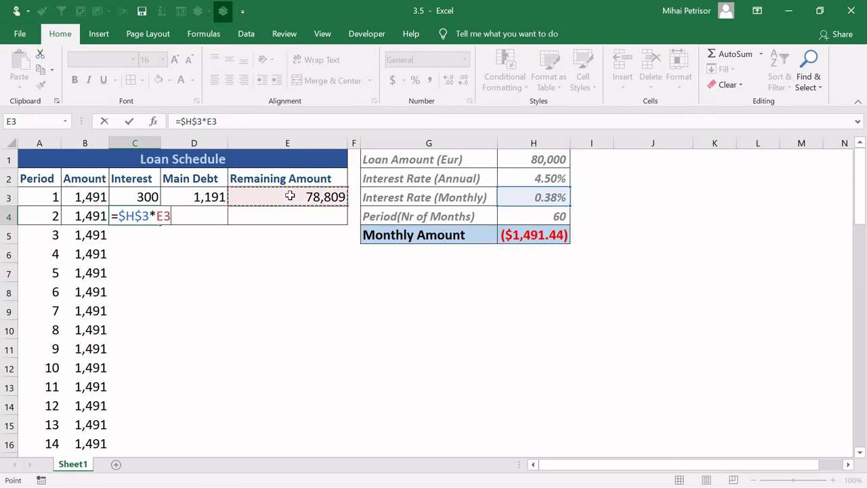
key(Return)
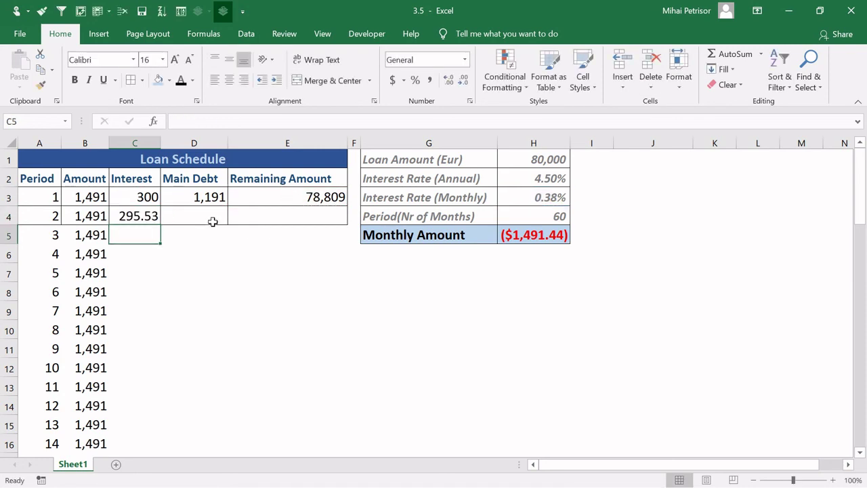
Calculate the second period's main debt in D4 with the formula =B4-C4
click(212, 222)
text(=)
click(96, 216)
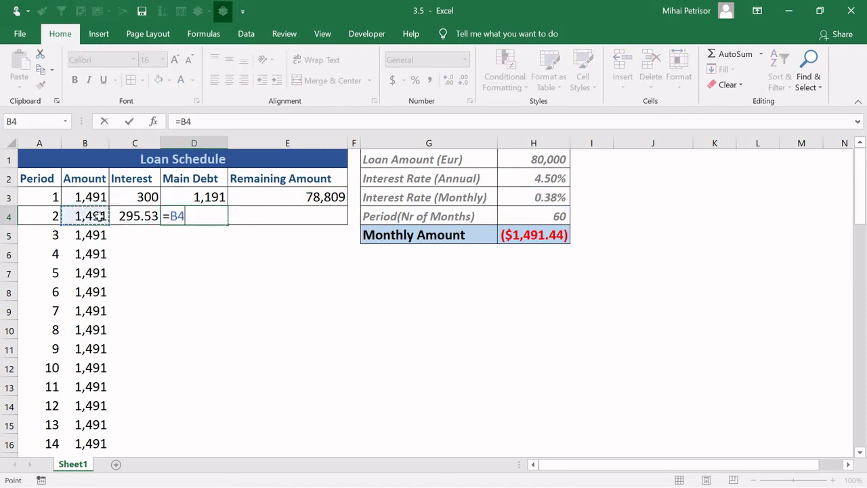
text(-)
click(128, 215)
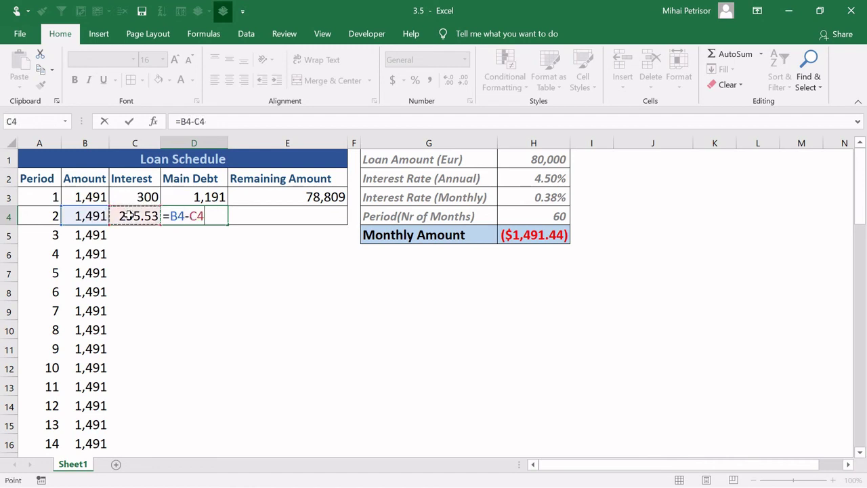
key(Return)
Calculate the second period's remaining amount in E4 with the formula =E3-D4
click(282, 218)
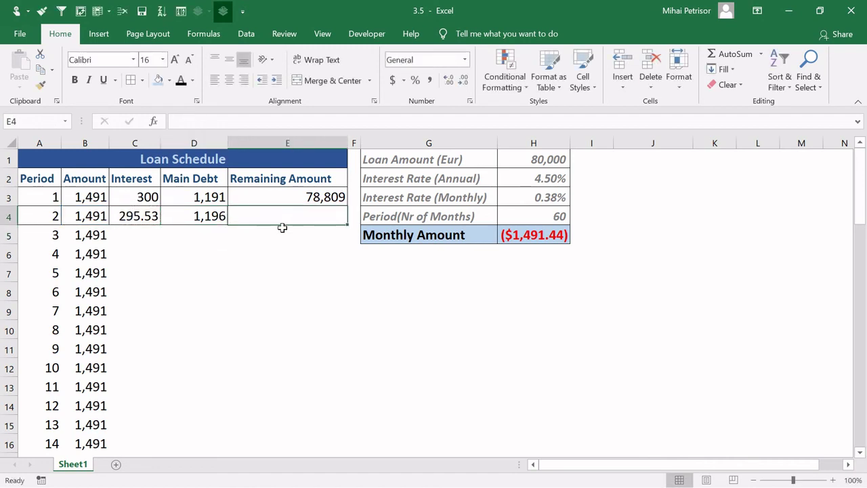
text(=)
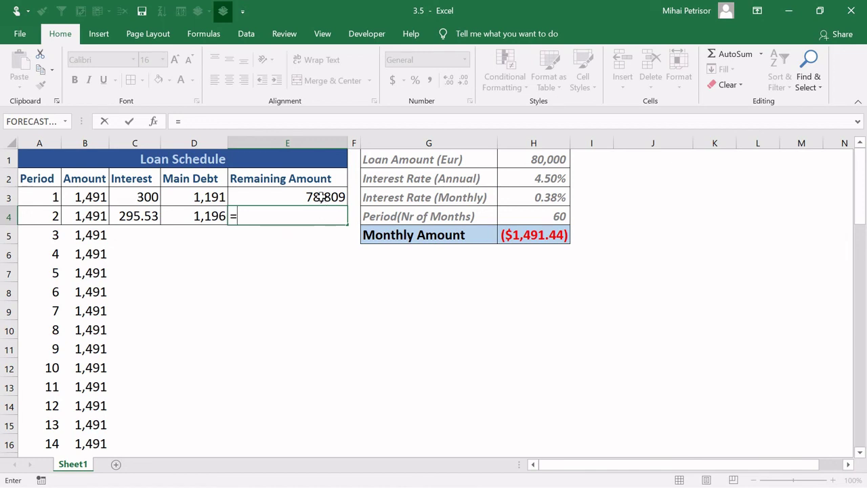
click(320, 197)
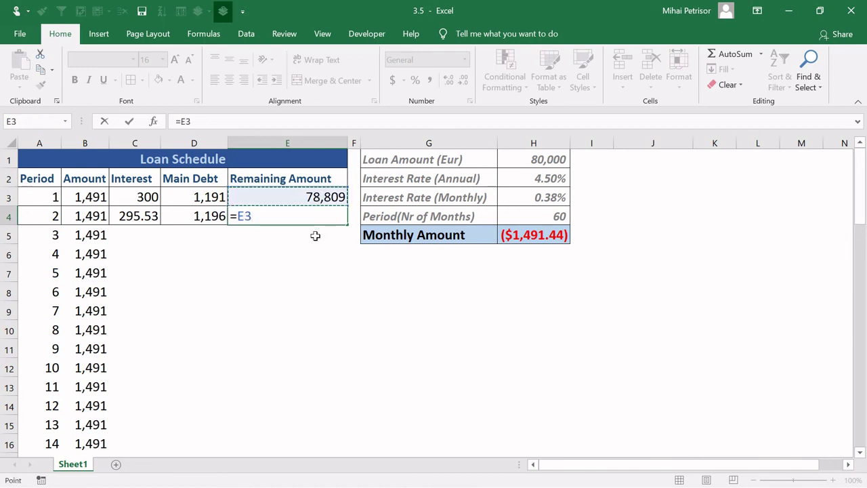
text(-)
click(202, 215)
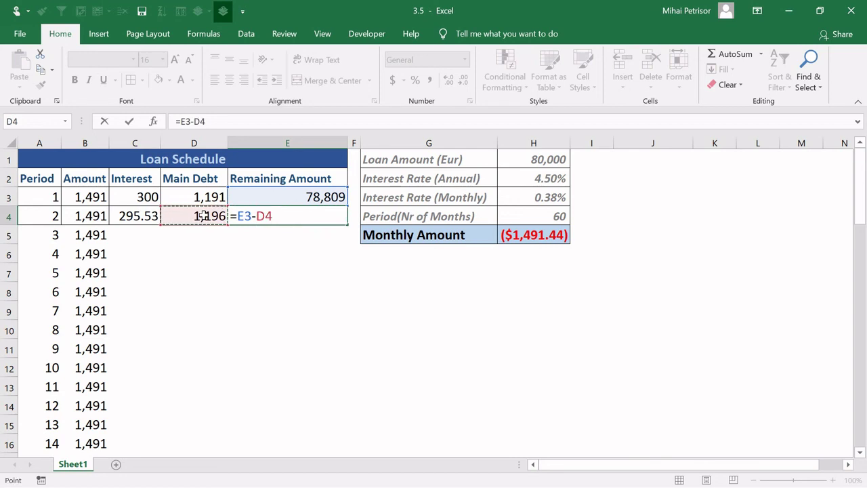
key(Return)
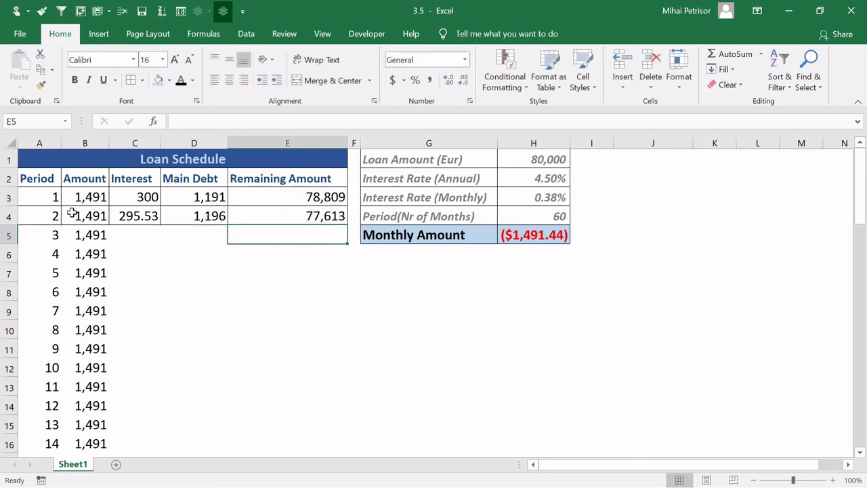
Fill the interest, main debt and remaining amount formulas from C4:E4 down to period 60 and check the final balance in E62
drag(153, 215, 332, 218)
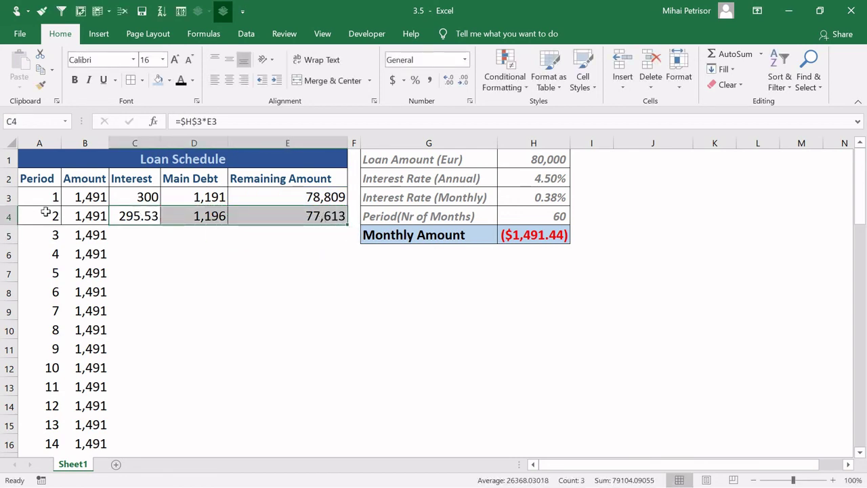
double_click(347, 224)
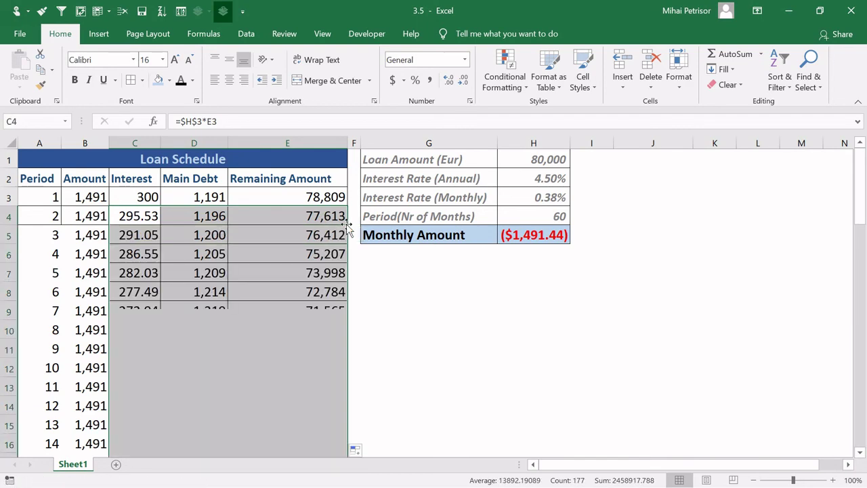
scroll(325, 255, down, 10)
scroll(325, 255, down, 7)
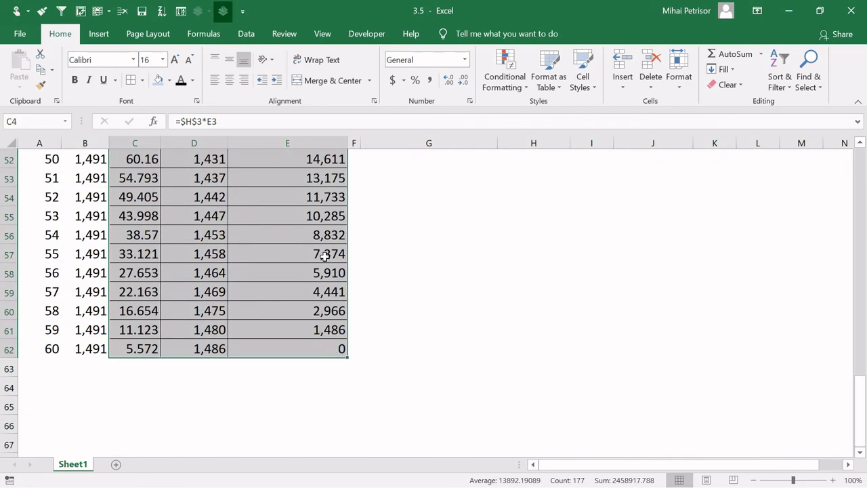
click(312, 351)
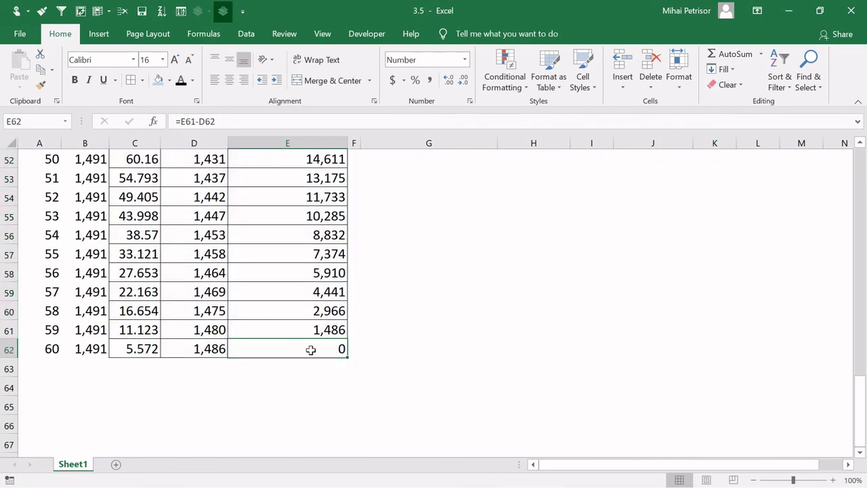
drag(310, 350, 10, 89)
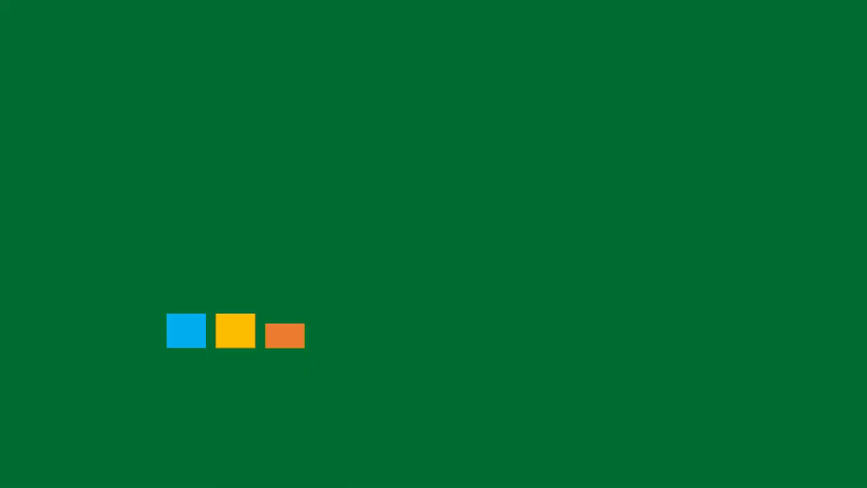